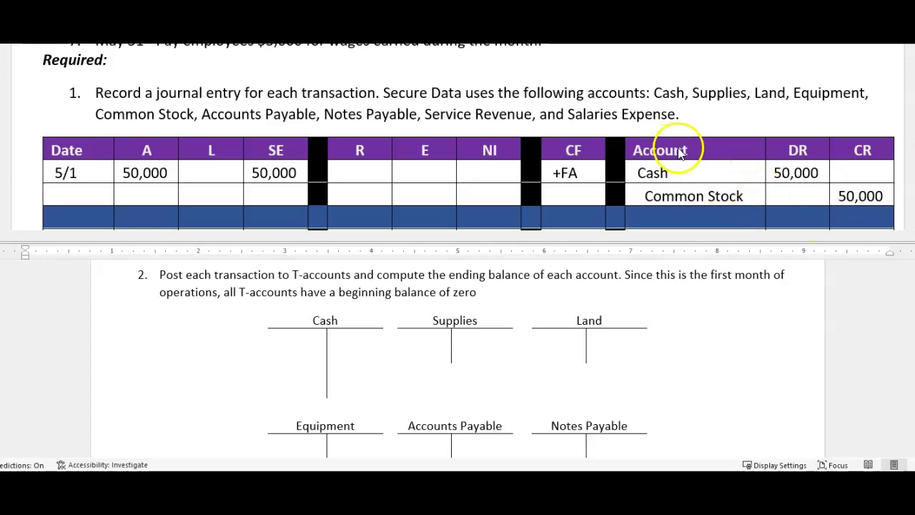
Post the 5/1 entry to the T-accounts: 50,000 as a debit to Cash and 50,000 as a credit to Common Stock
scroll(683, 150, "down", 2)
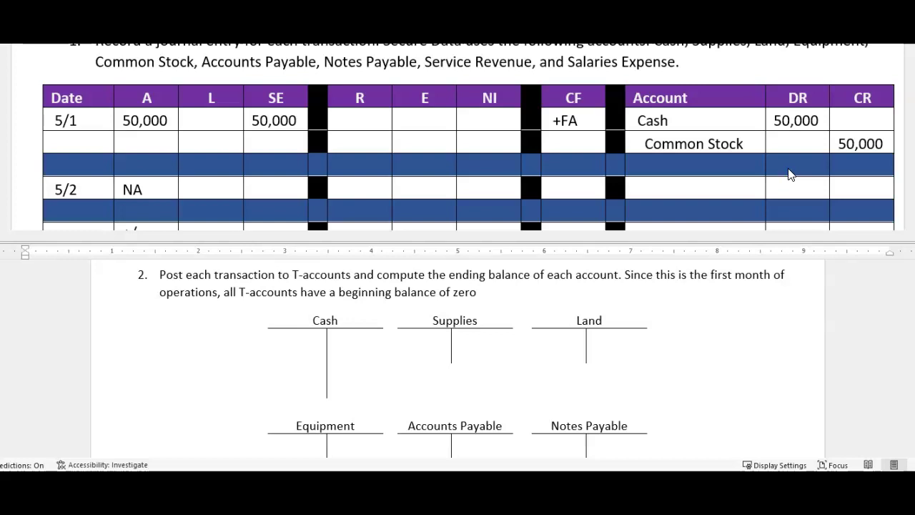
left_click(789, 171)
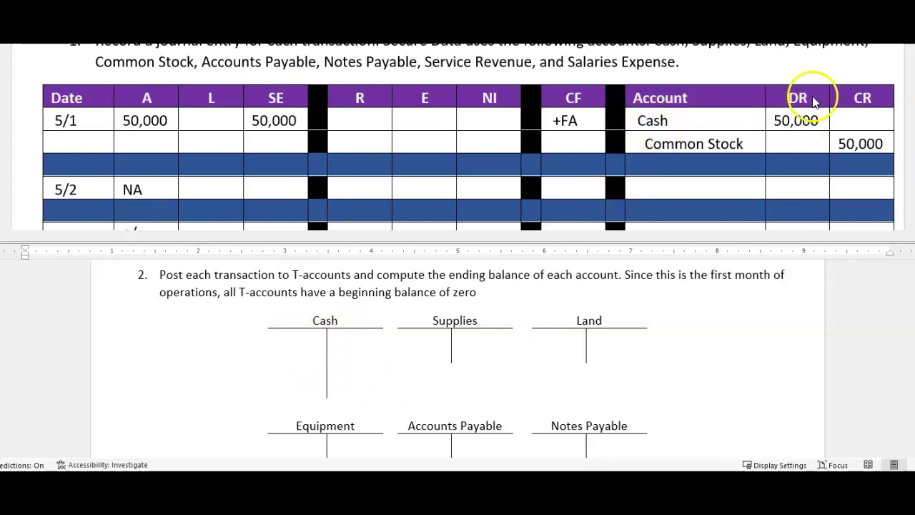
left_click(291, 339)
left_click(304, 338)
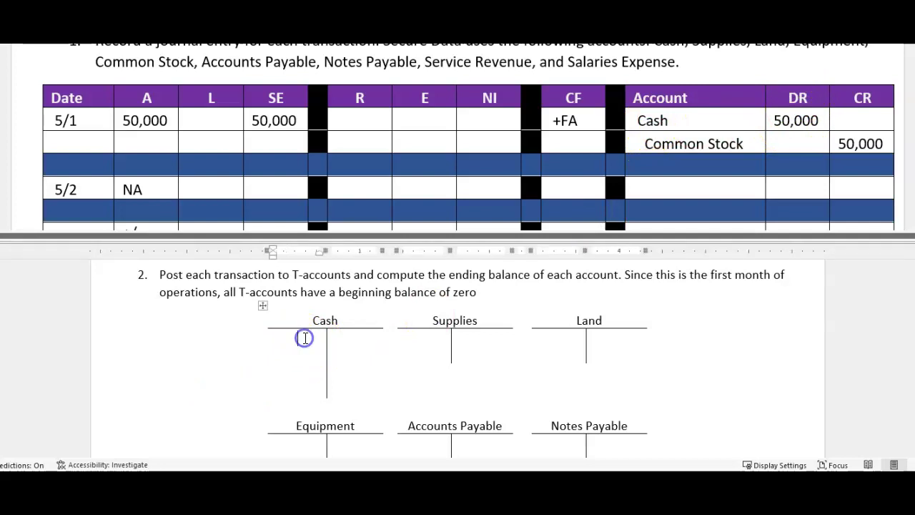
type("50,0")
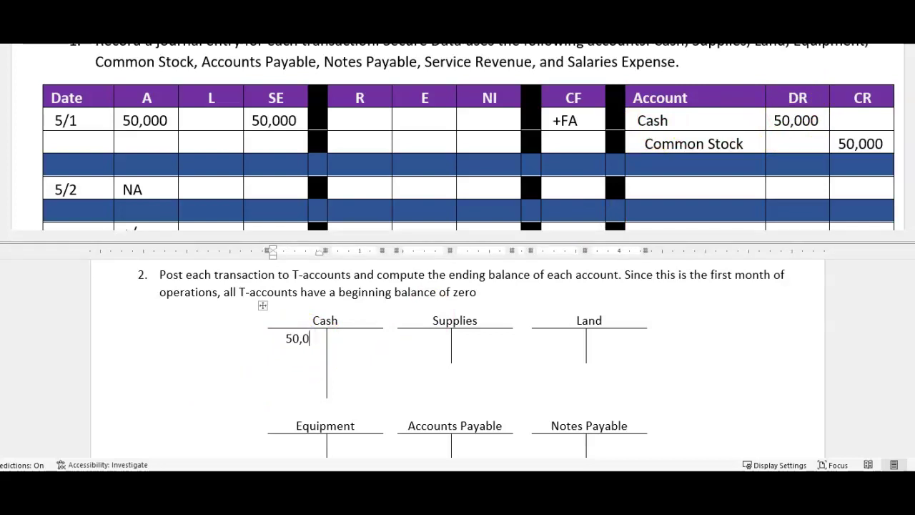
type("00")
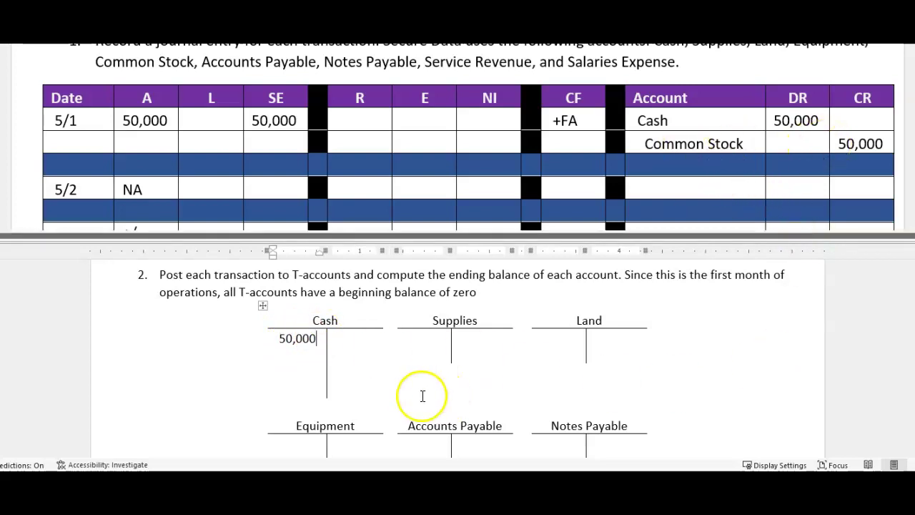
scroll(422, 395, "down", 3)
scroll(423, 395, "down", 2)
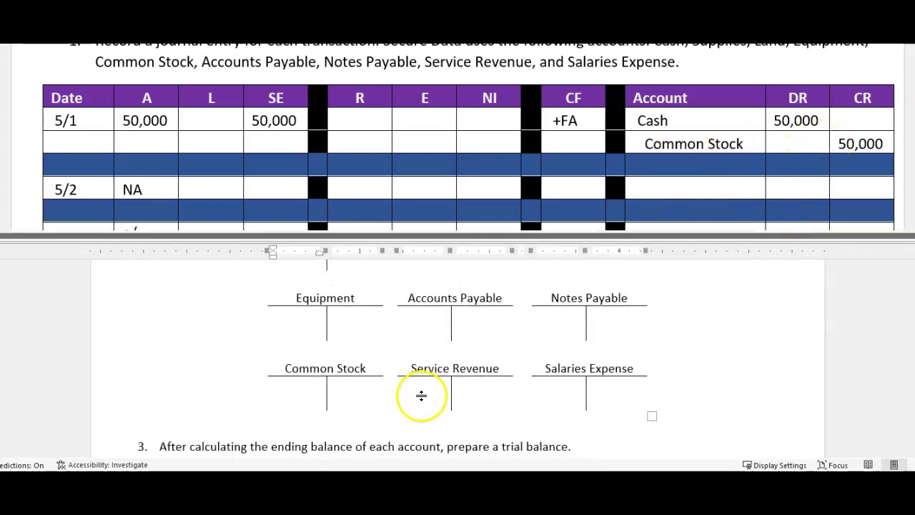
left_click(344, 386)
type("50,000")
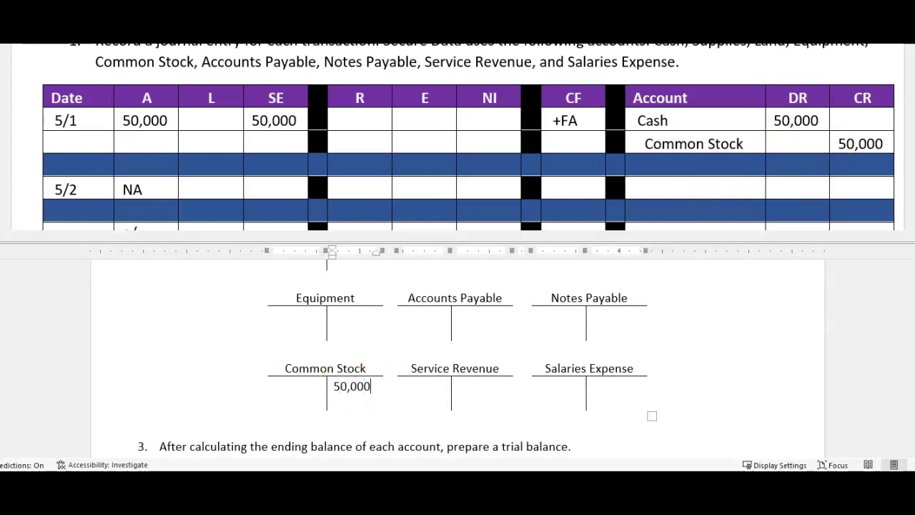
Post the 5/10 entry to the T-accounts: 15,000 as a debit to Equipment and 15,000 as a credit to Cash
scroll(708, 143, "down", 3)
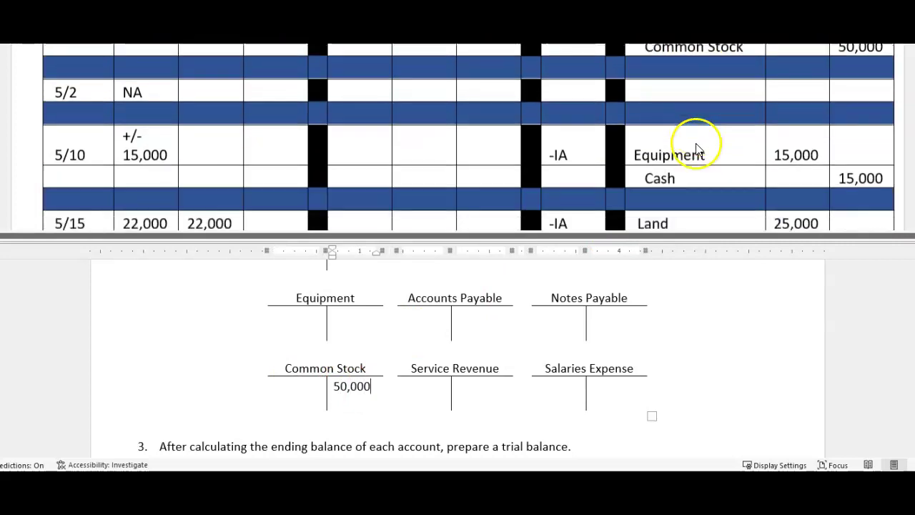
scroll(696, 147, "down", 2)
scroll(674, 147, "up", 2)
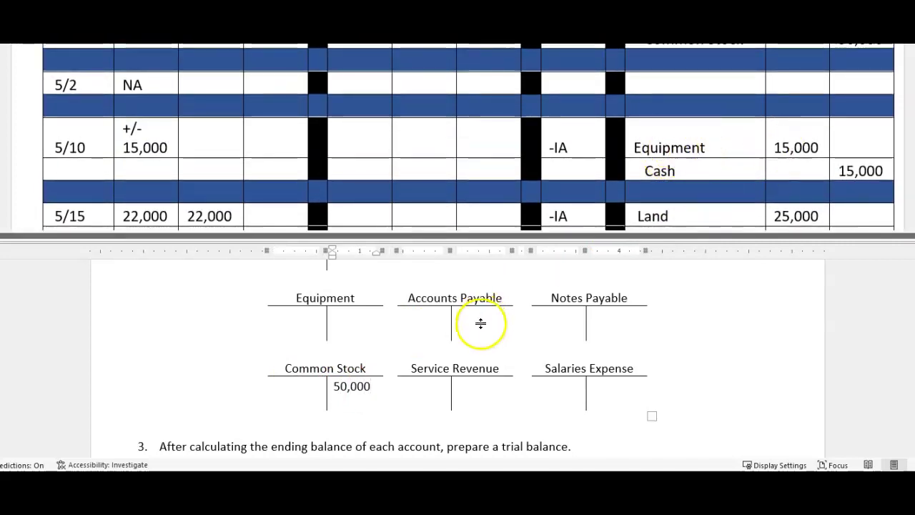
scroll(482, 328, "up", 1)
left_click(300, 359)
type("15")
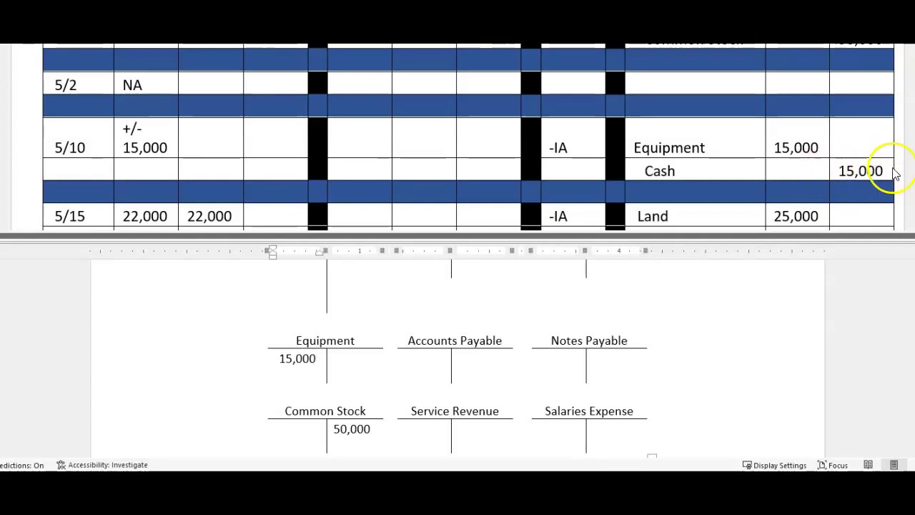
scroll(462, 333, "up", 1)
left_click(349, 293)
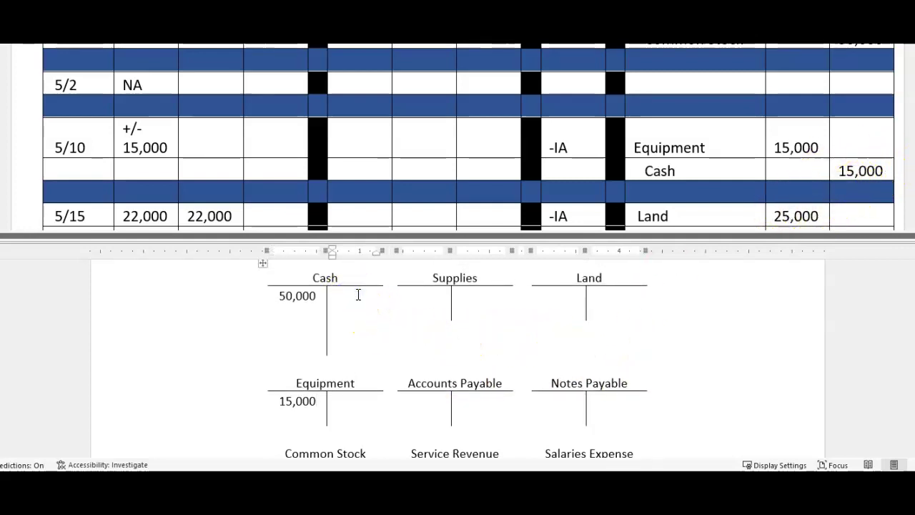
type("15")
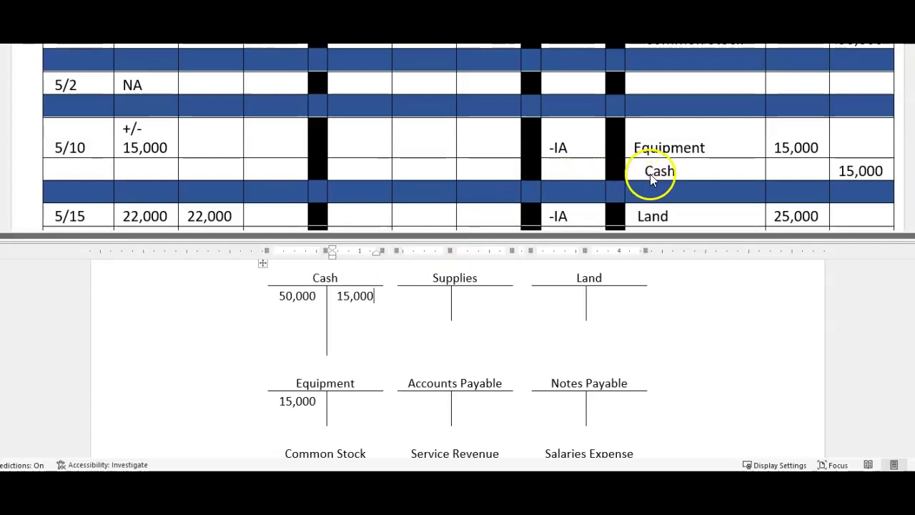
Post the 5/15 entry to the T-accounts: debit Land 25,000, credit Cash 3,000 and credit Notes Payable 22,000
scroll(651, 179, "down", 3)
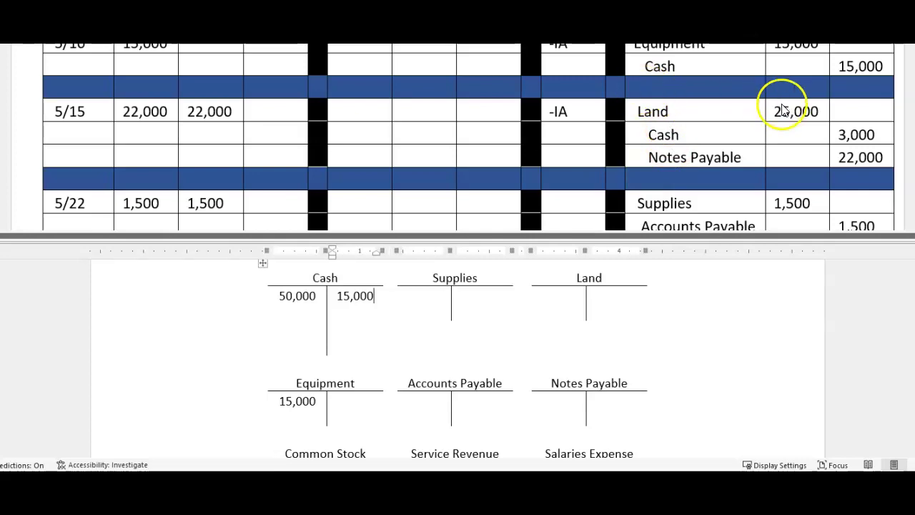
left_click(572, 294)
type("25,000")
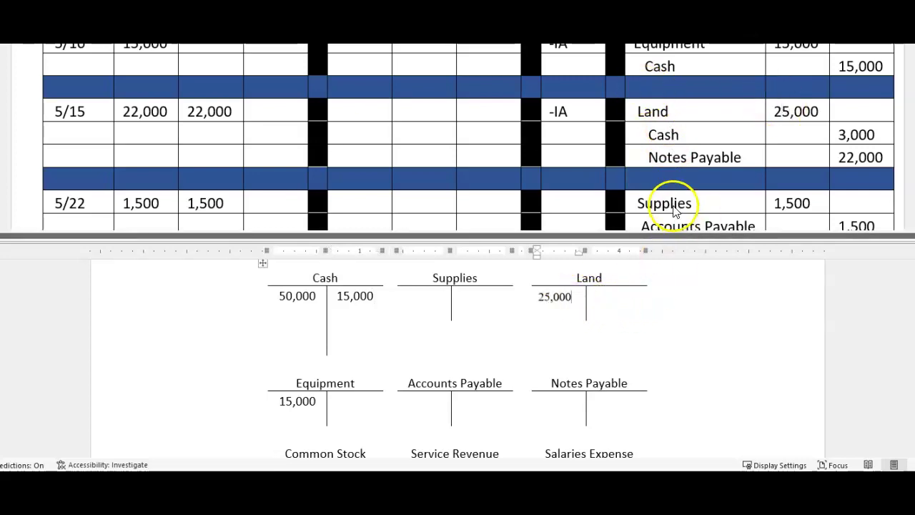
left_click(356, 312)
type("3,0")
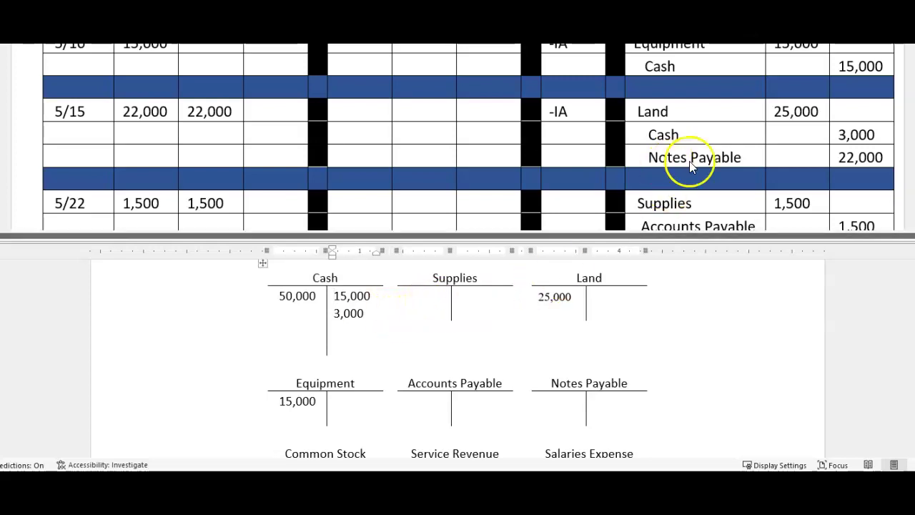
left_click(614, 398)
type("22,000")
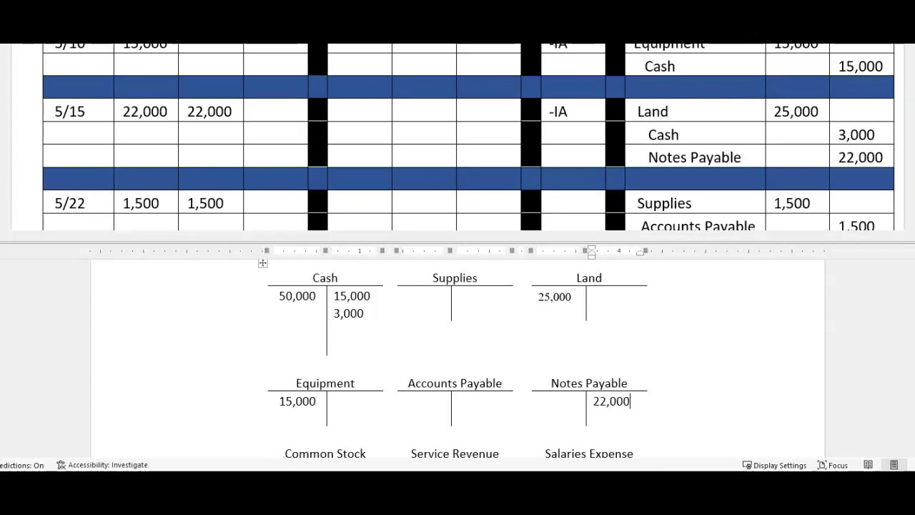
Post the 5/22 entry to the T-accounts: debit Supplies 1,500 and credit Accounts Payable 1,500
scroll(726, 174, "down", 2)
left_click(436, 295)
type("1,500")
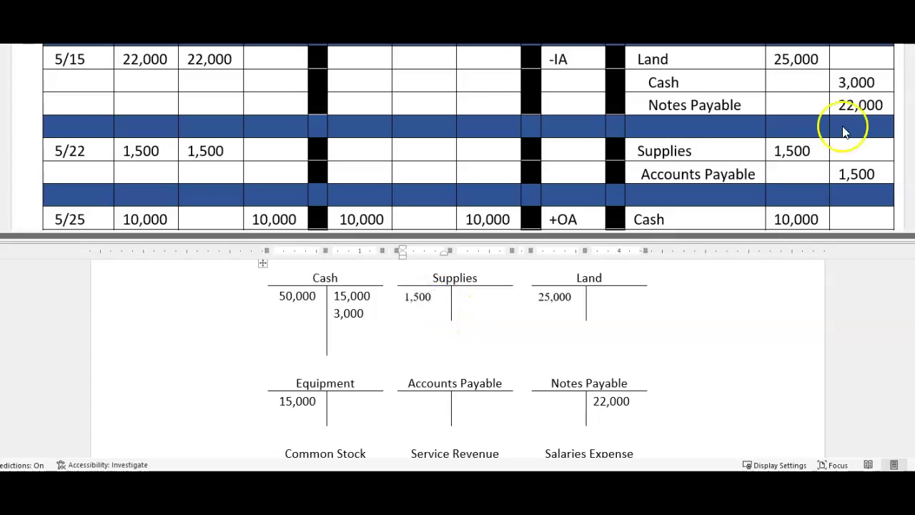
left_click(466, 399)
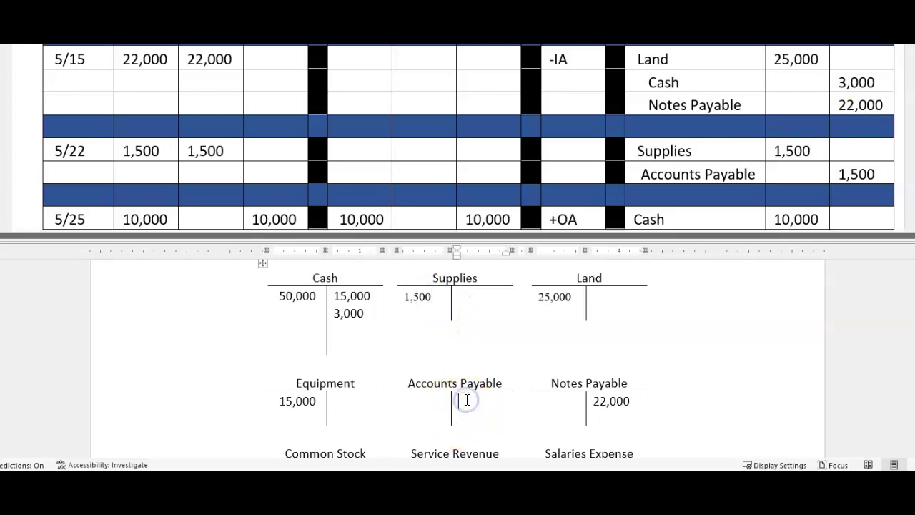
type("1,500")
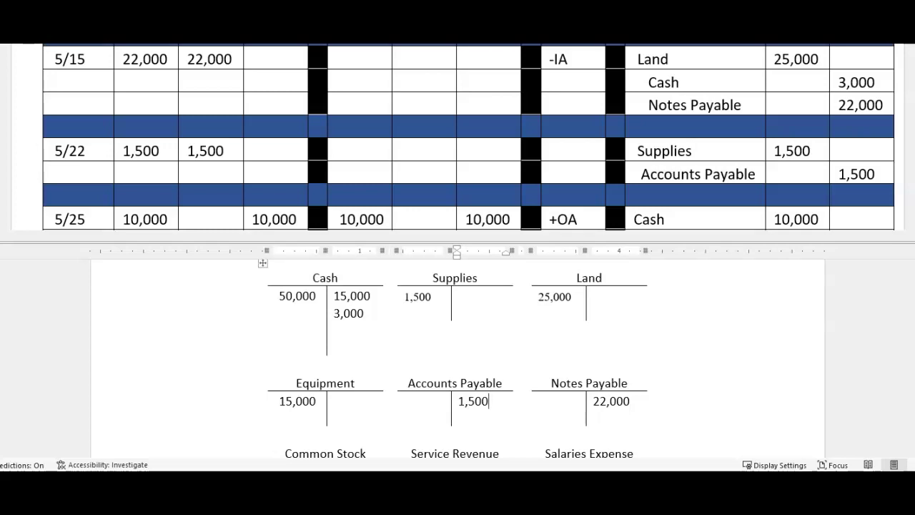
Post the 5/25 entry to the T-accounts: debit Cash 10,000 and credit Service Revenue 10,000
scroll(674, 130, "down", 2)
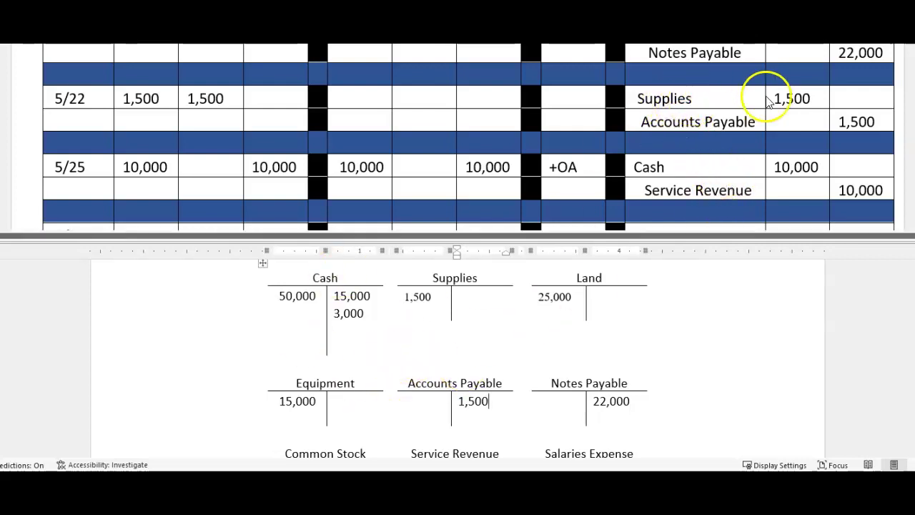
left_click(296, 313)
type("10")
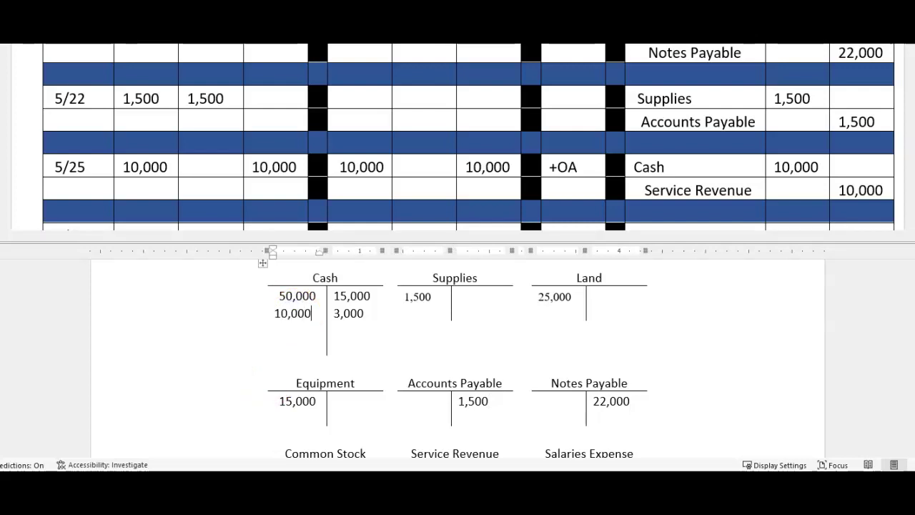
type(",000")
scroll(548, 401, "down", 1)
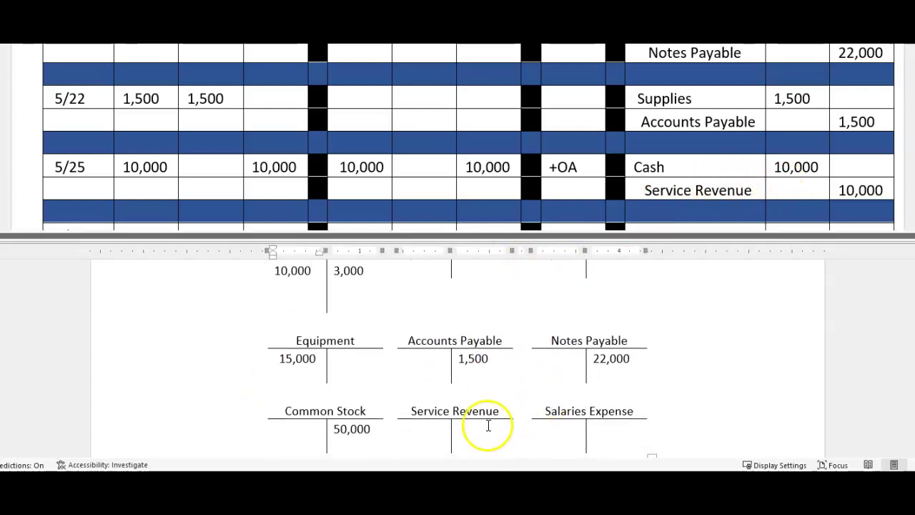
left_click(474, 428)
type("10,000")
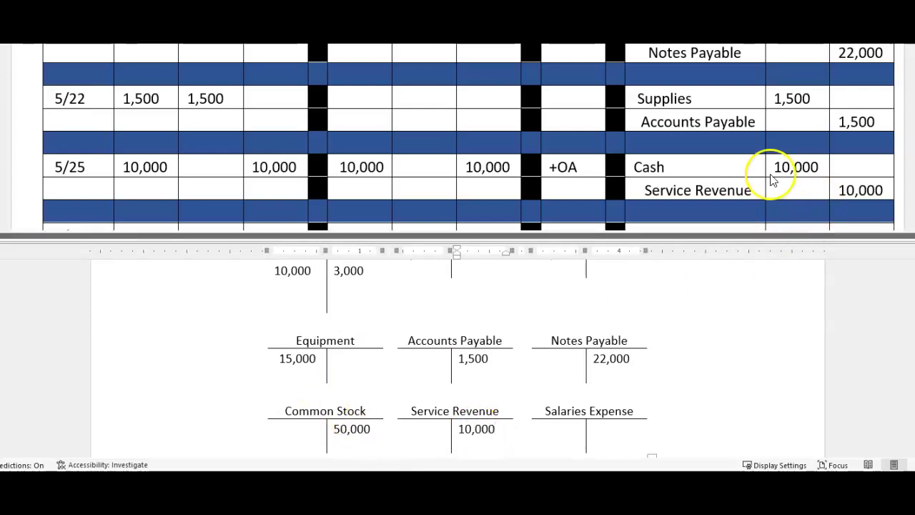
Post the 5/31 entry to the T-accounts: debit Salaries Expense 3,000 and credit Cash 3,000
scroll(770, 179, "down", 3)
left_click(567, 425)
type("3,000")
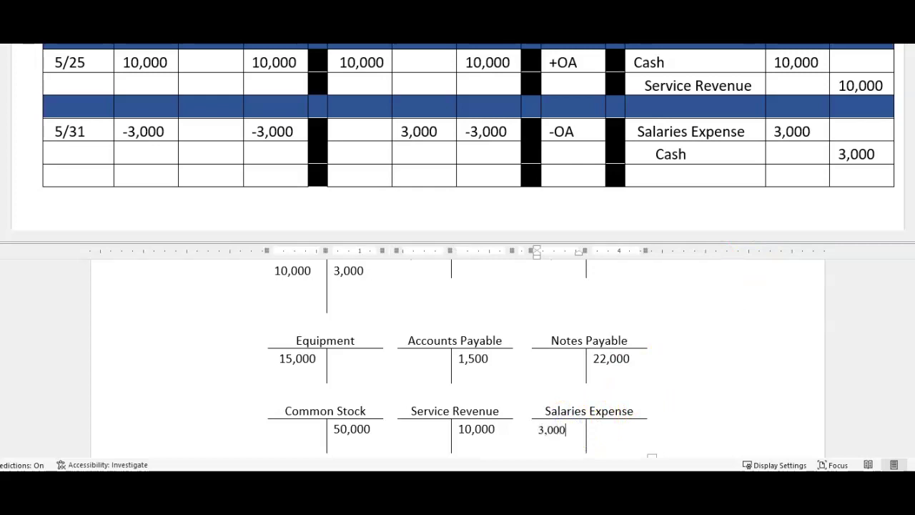
scroll(423, 408, "up", 3)
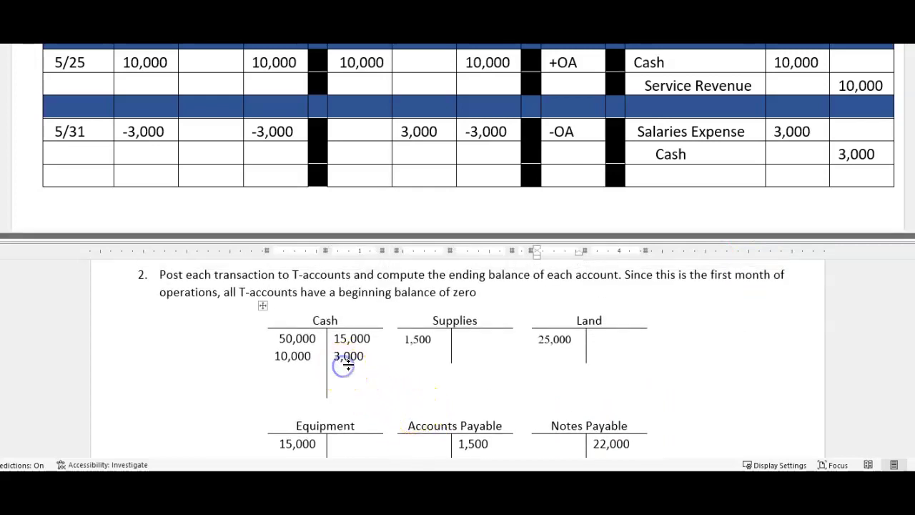
left_click(351, 368)
type("3,0")
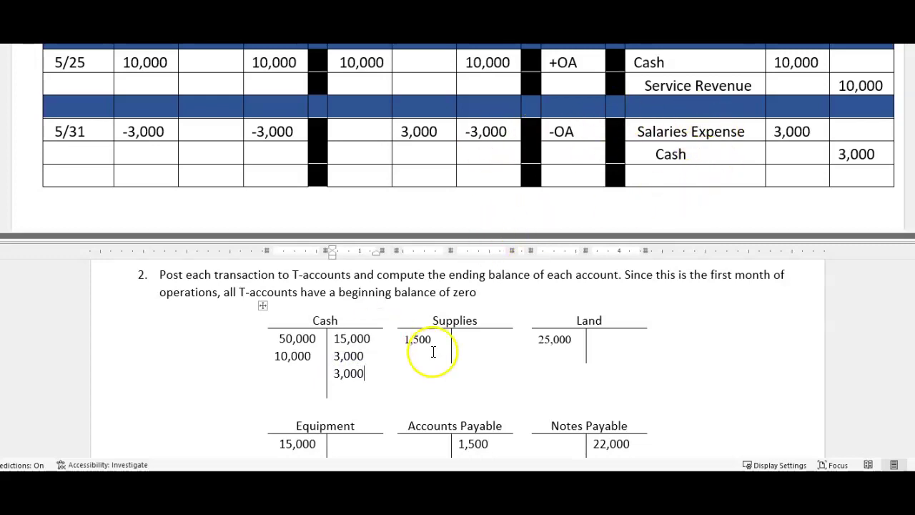
Remove the document window split and review the postings in all nine T-accounts
double_click(627, 243)
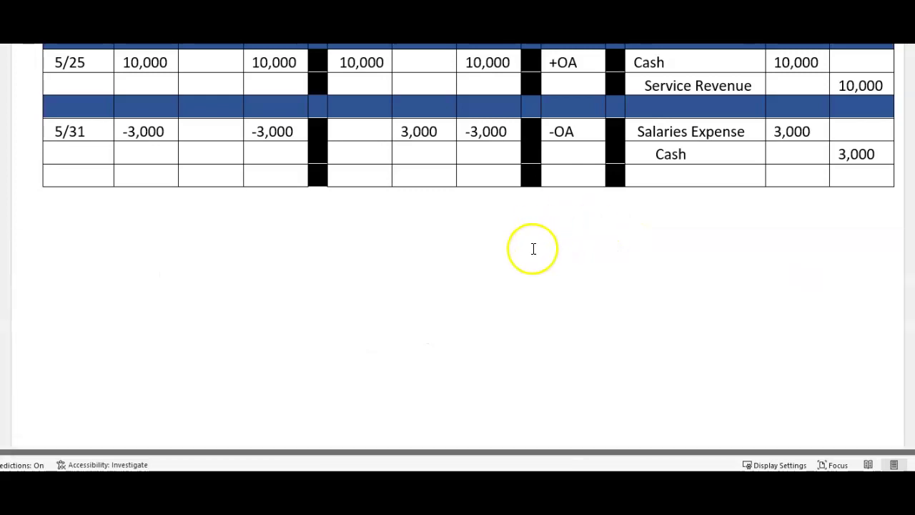
scroll(544, 243, "up", 9)
scroll(684, 165, "up", 2)
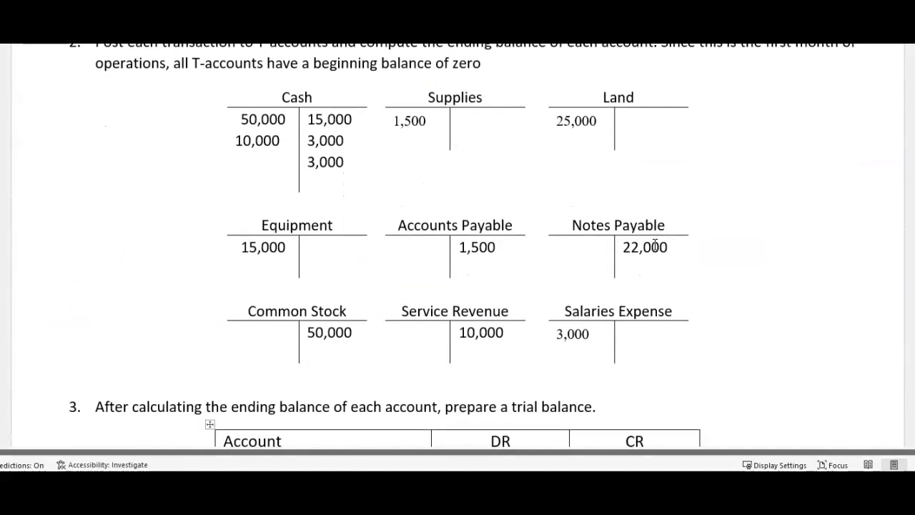
left_click(655, 245)
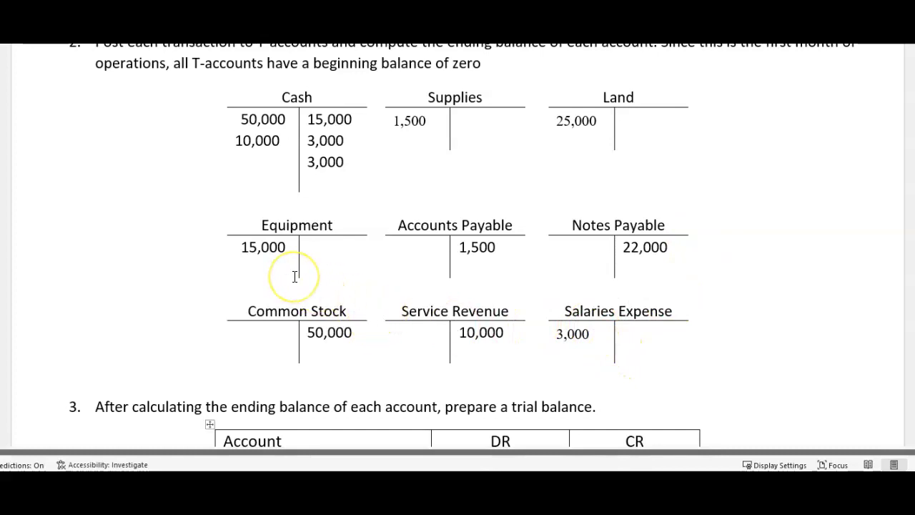
Examine the blank trial balance table under question 3, including its account list, DR and CR columns and Total row
scroll(295, 276, "down", 5)
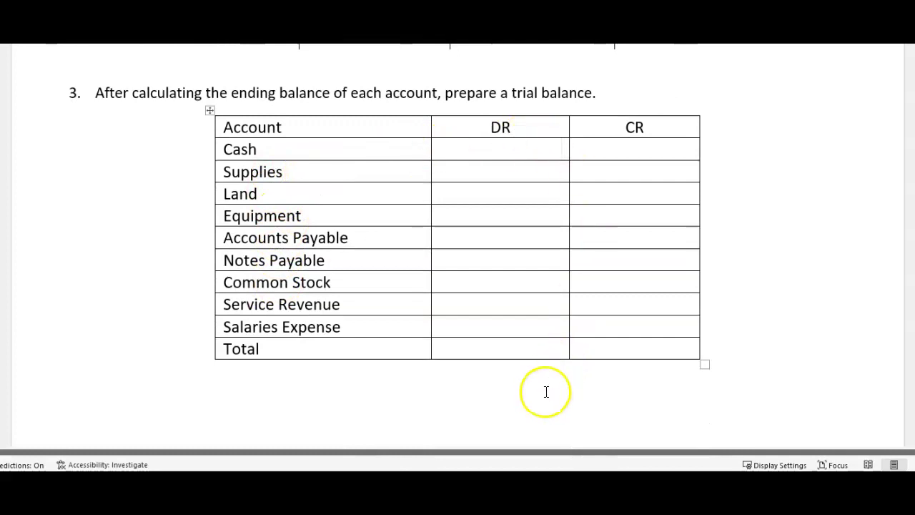
left_click(591, 172)
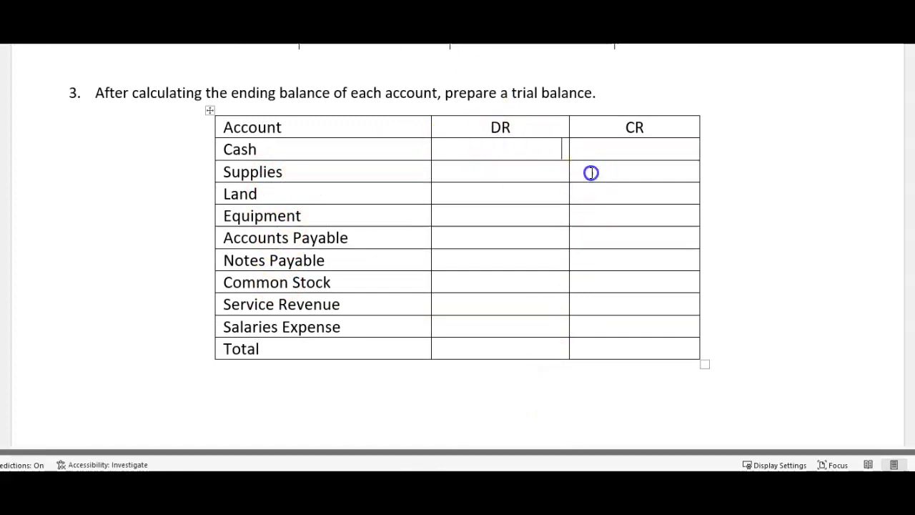
left_click(474, 351)
left_click(622, 350)
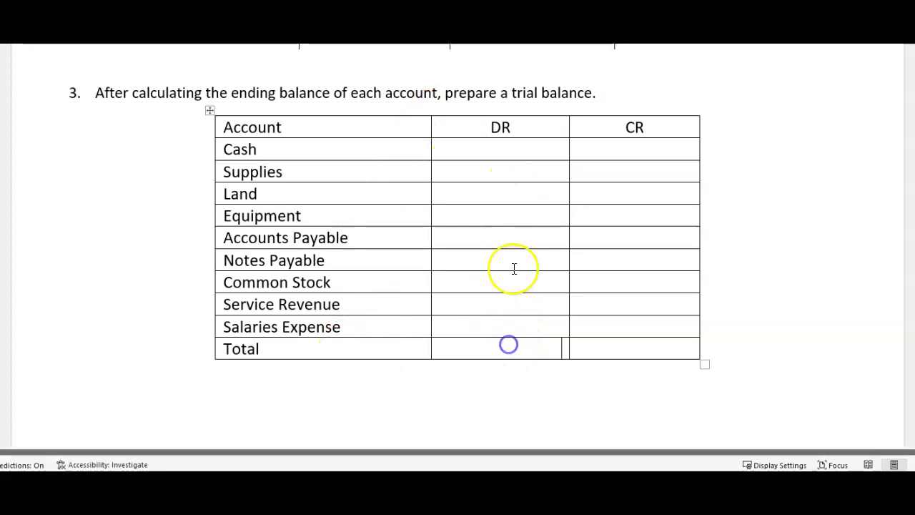
left_click_drag(564, 129, 609, 345)
left_click(530, 243)
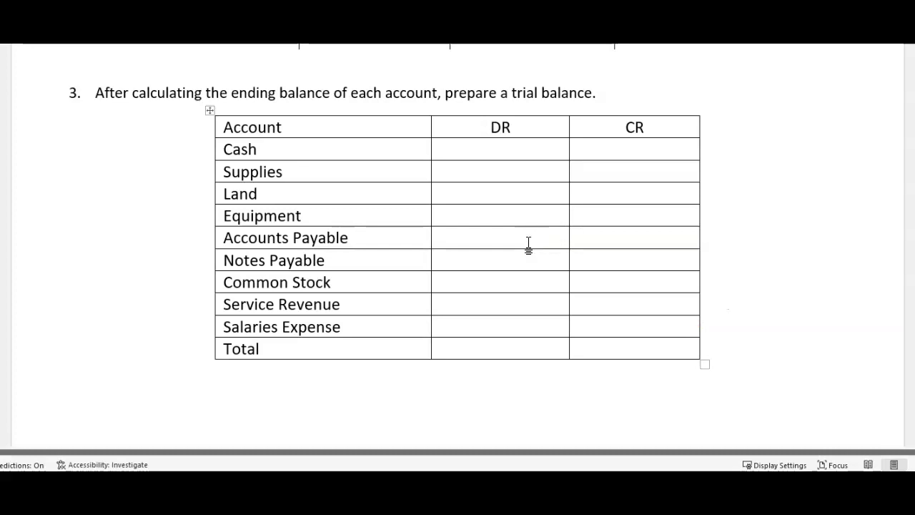
left_click(599, 226)
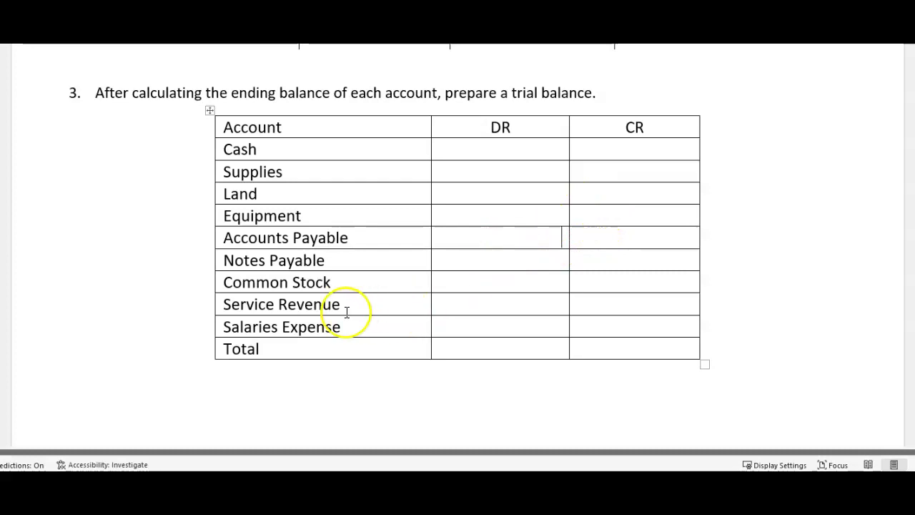
left_click(308, 353)
left_click_drag(451, 351, 586, 354)
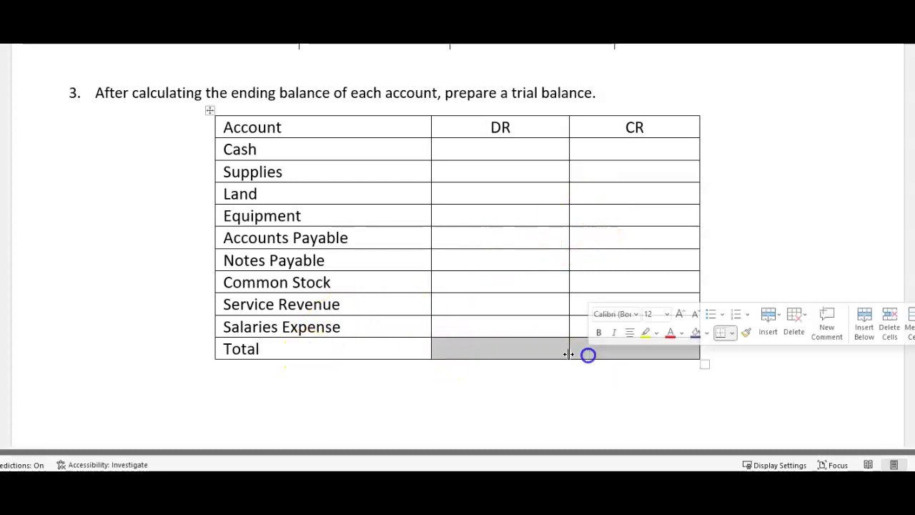
Review the trial balance accounts from Cash to Accounts Payable against the empty DR and CR cells
left_click(306, 152)
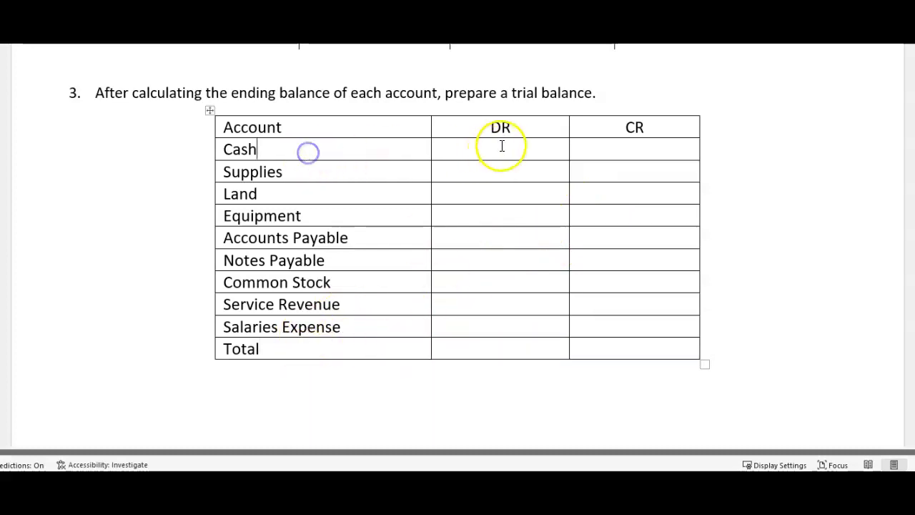
left_click_drag(500, 145, 601, 331)
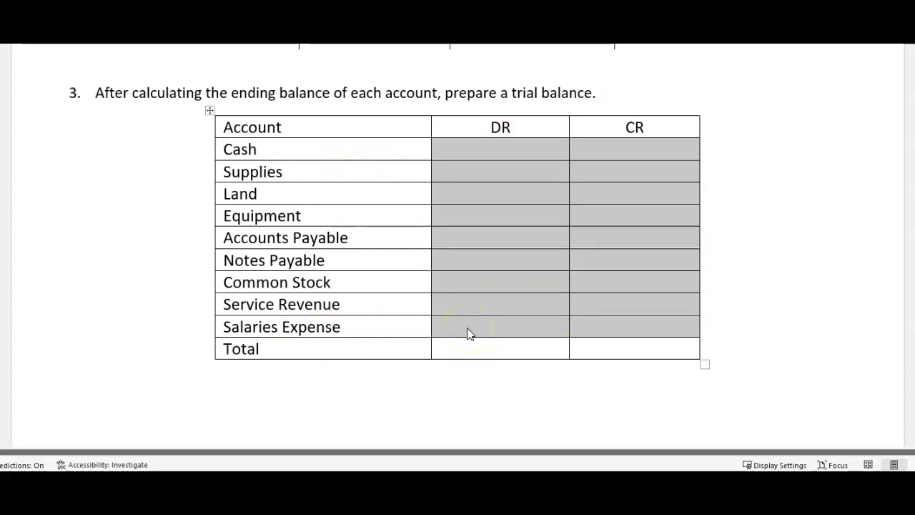
left_click(460, 159)
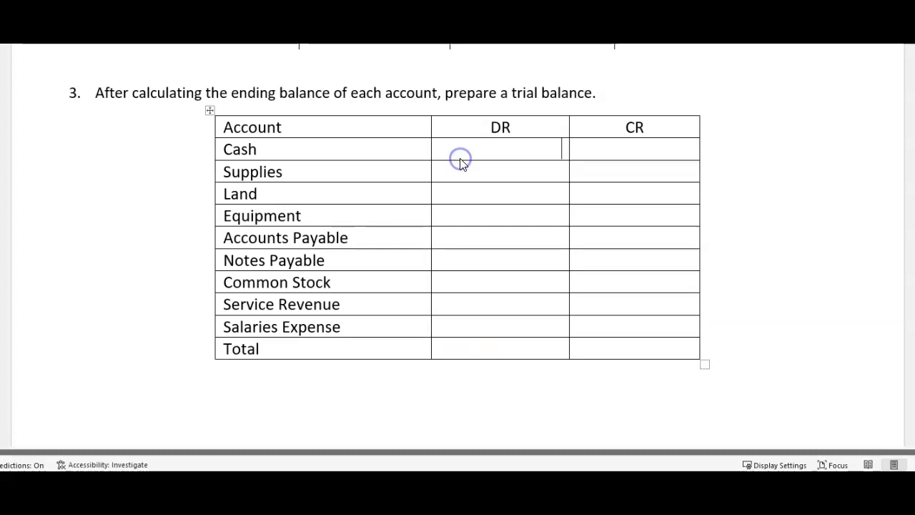
left_click(285, 148)
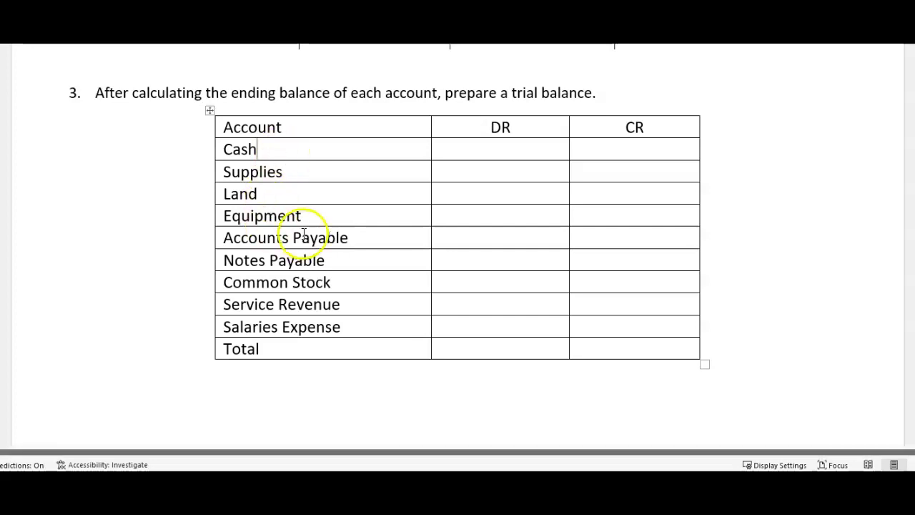
left_click_drag(347, 241, 259, 242)
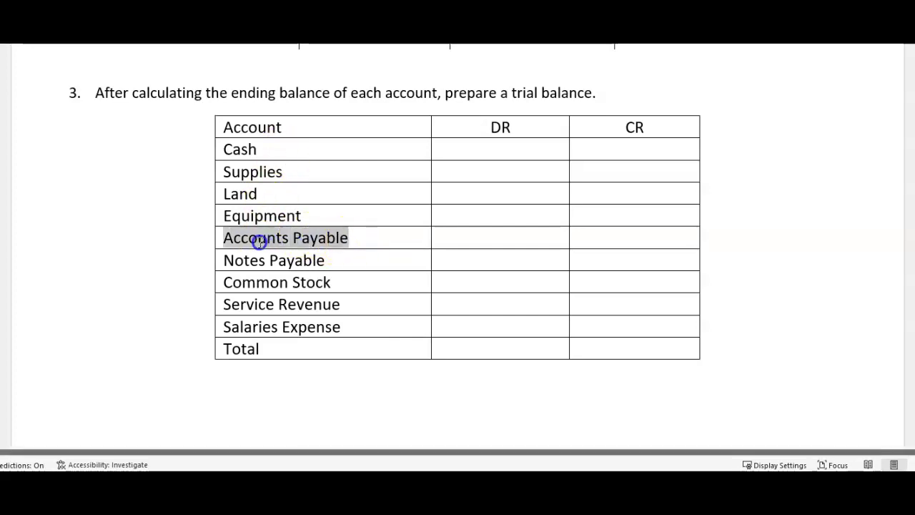
left_click(364, 240)
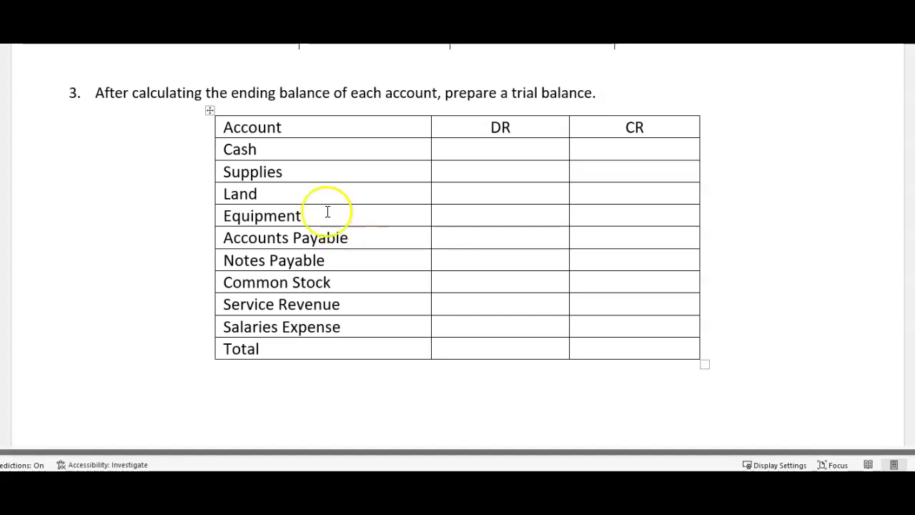
left_click(633, 155)
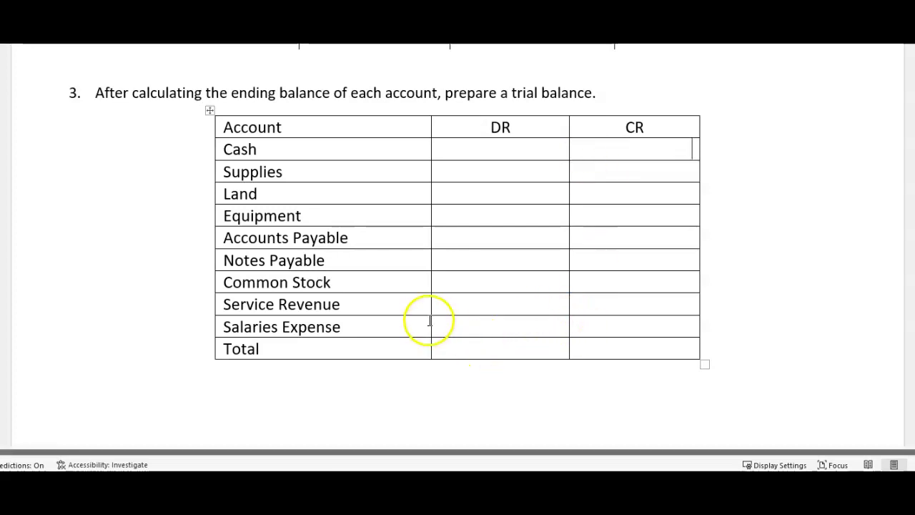
Work out the Cash balance from its T-account and enter 39,000 as the Cash debit in the trial balance
scroll(429, 315, "up", 3)
scroll(427, 314, "up", 6)
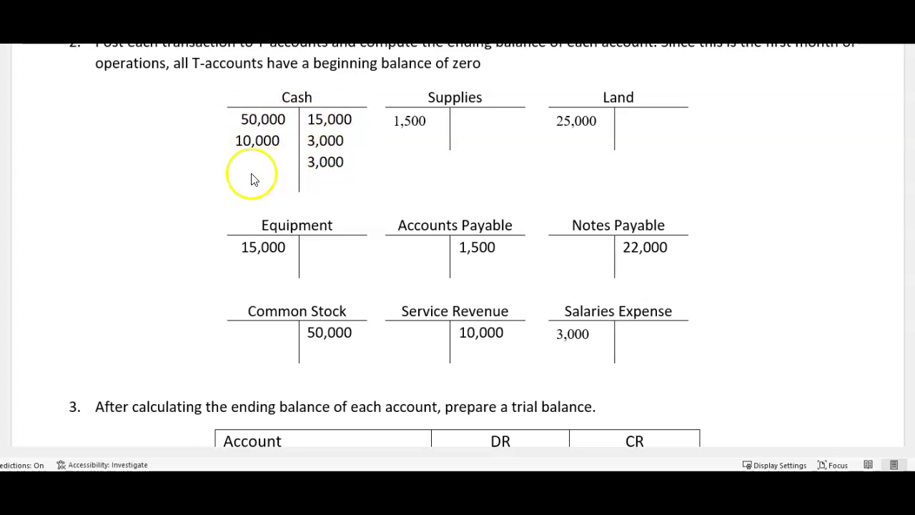
scroll(296, 227, "down", 2)
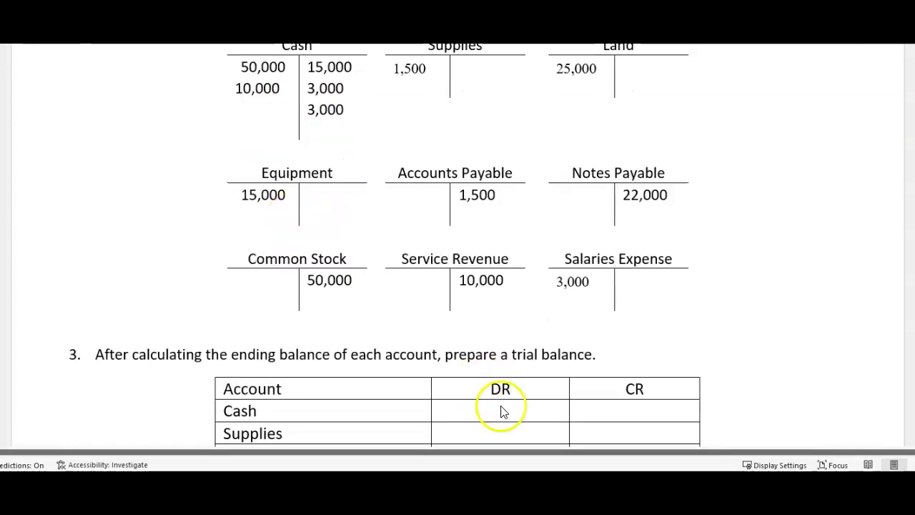
left_click(531, 412)
type("39,000")
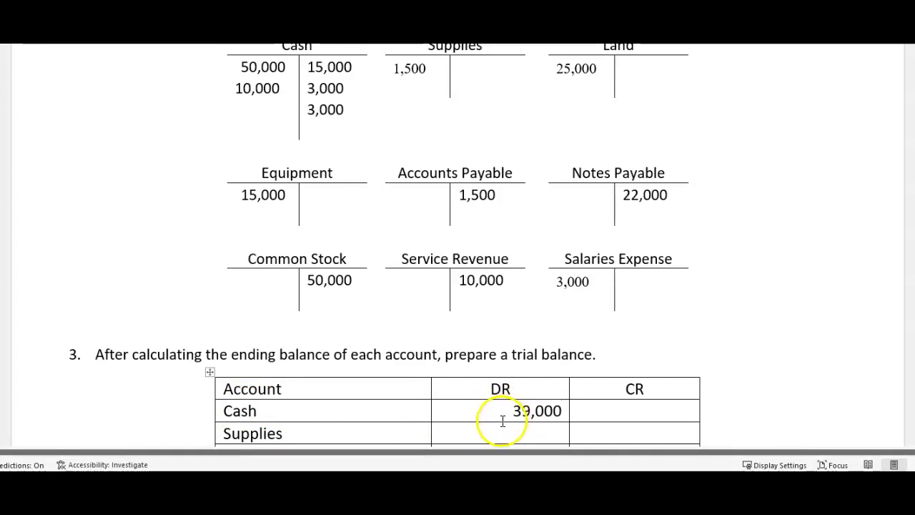
Split the document window and enter trial balance debits of 1,500 for Supplies and 25,000 for Land
scroll(588, 278, "up", 1)
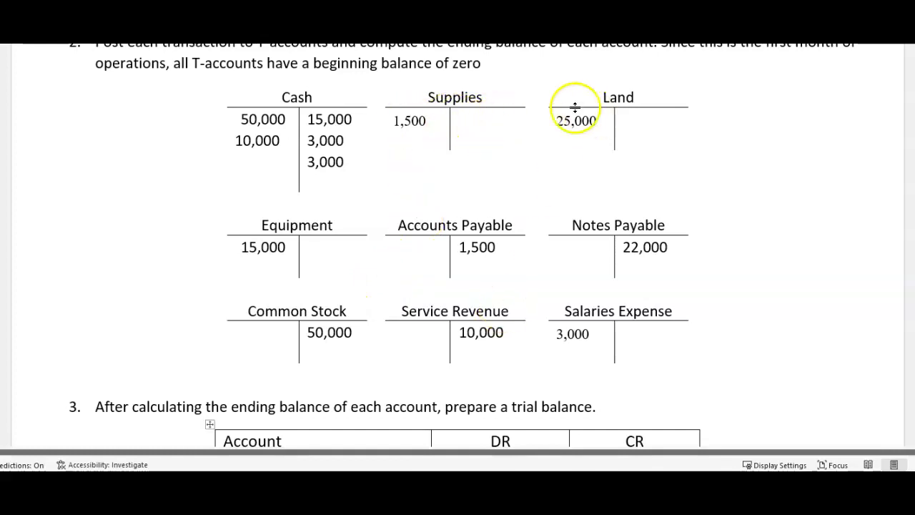
key("ctrl+alt+s")
scroll(487, 272, "down", 5)
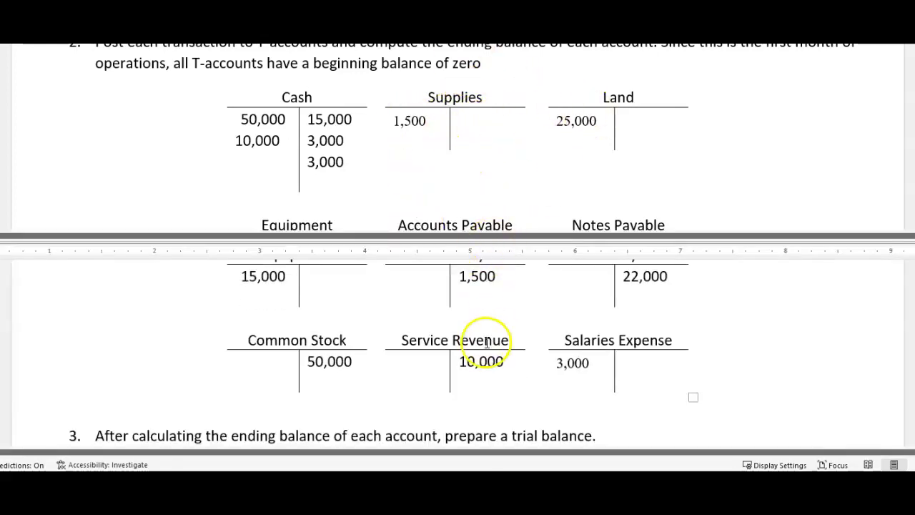
scroll(493, 347, "down", 4)
left_click(537, 308)
type("1,500")
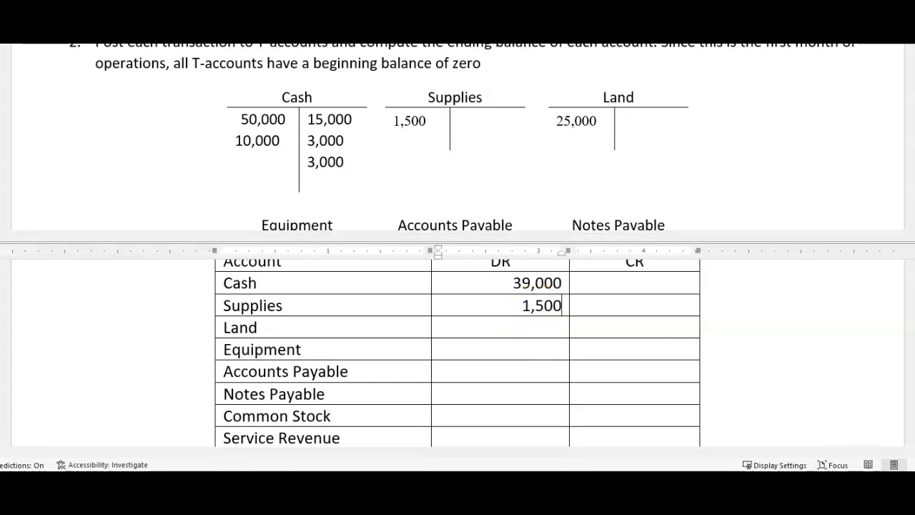
left_click(552, 321)
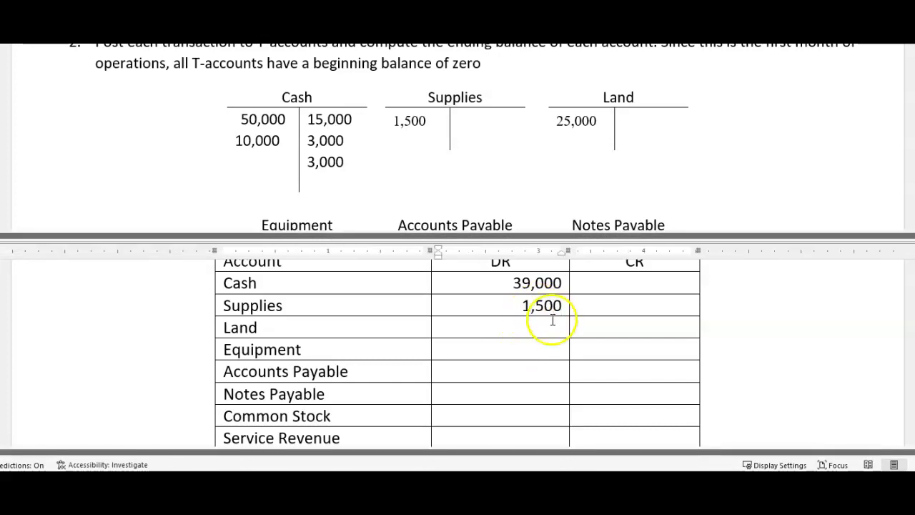
type("25")
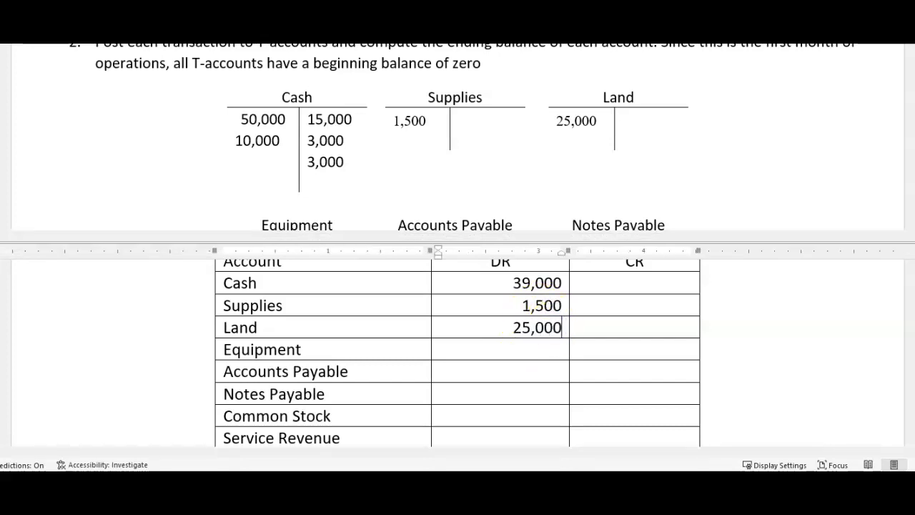
Enter the Equipment T-account balance of 15,000 in the trial balance's DR column
scroll(514, 133, "down", 3)
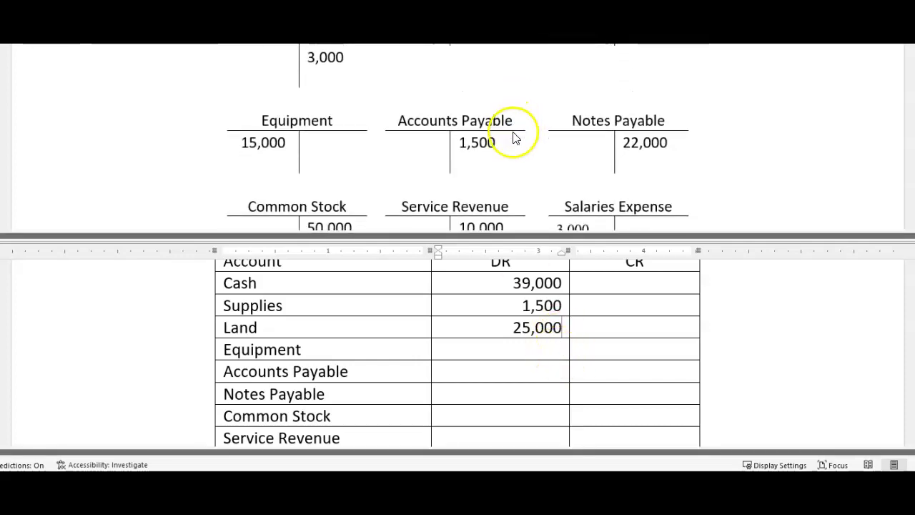
scroll(515, 133, "down", 1)
left_click(548, 343)
type("15")
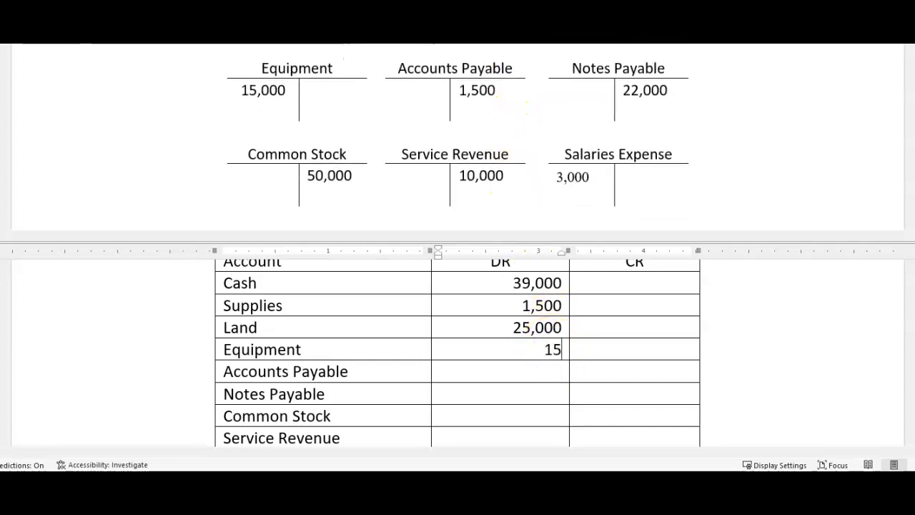
type(",000")
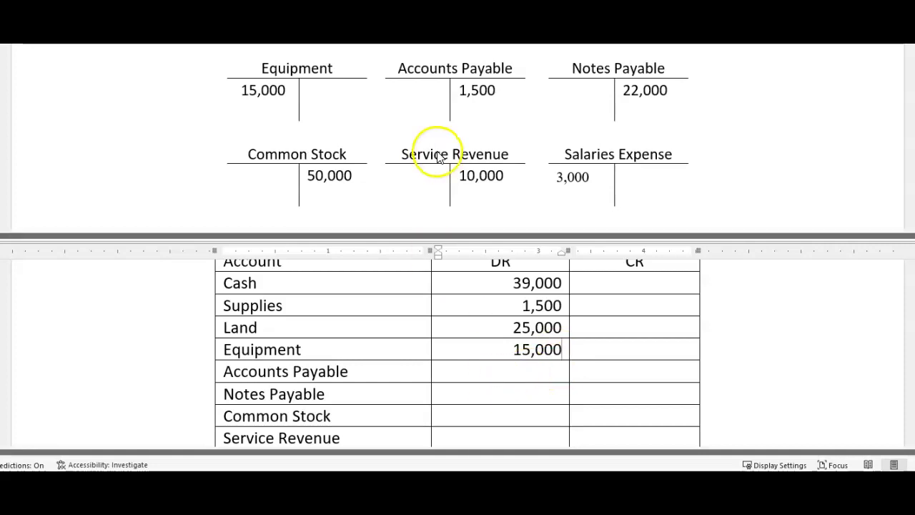
Enter trial balance credits of 1,500 for Accounts Payable, 22,000 for Notes Payable and 50,000 for Common Stock
left_click(642, 374)
type("1,5")
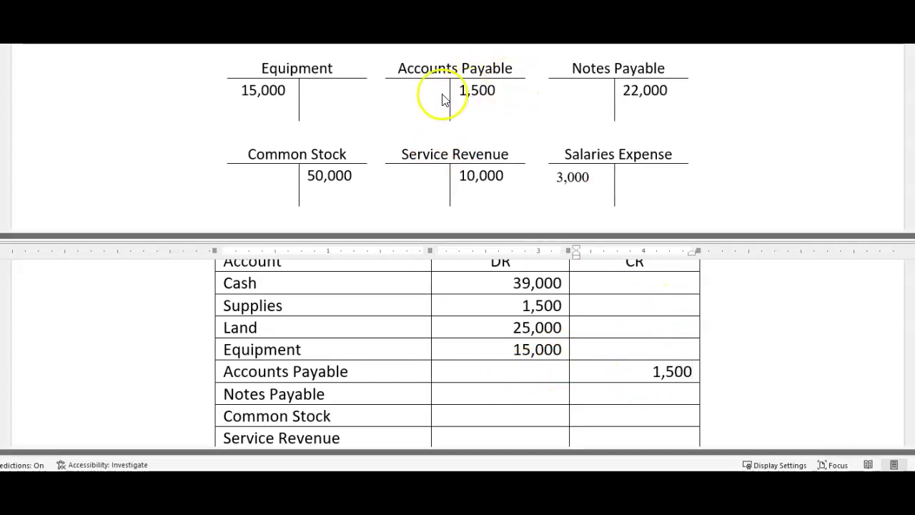
type("22,000")
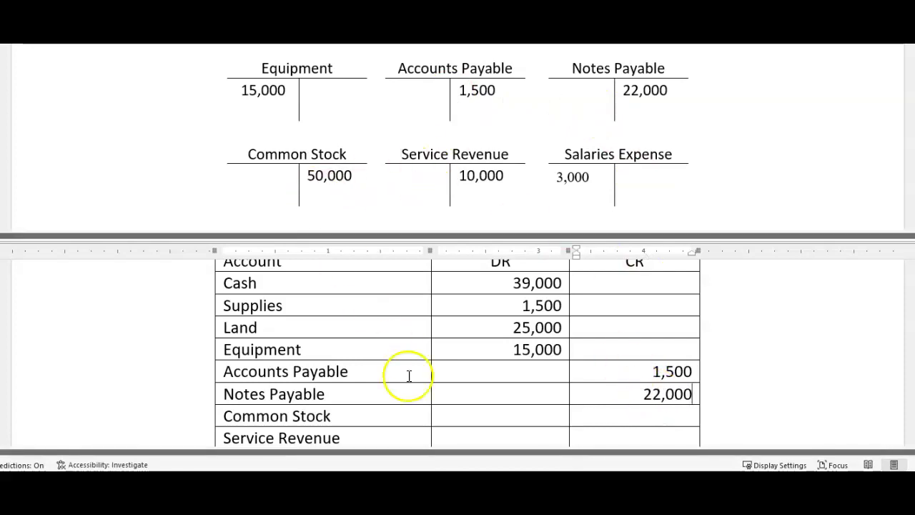
type("50")
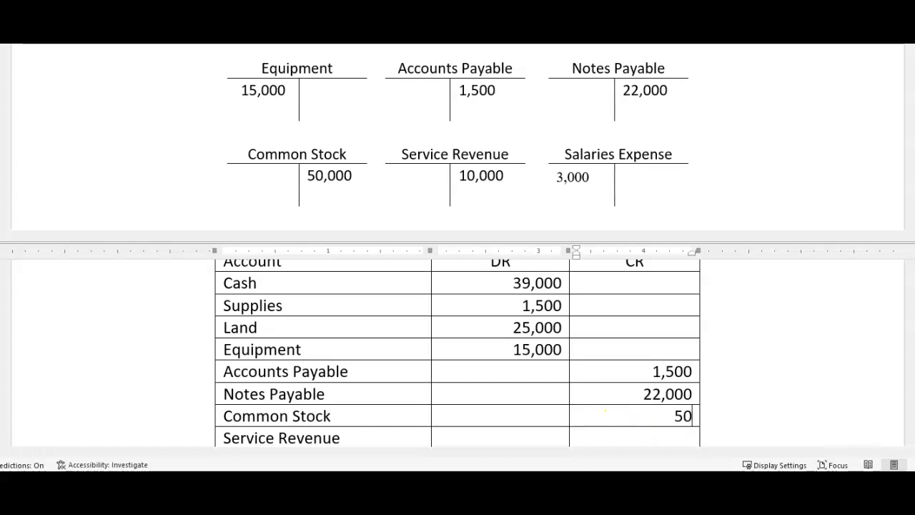
Enter Service Revenue as a 10,000 credit and Salaries Expense as a 3,000 debit in the trial balance
scroll(644, 403, "down", 2)
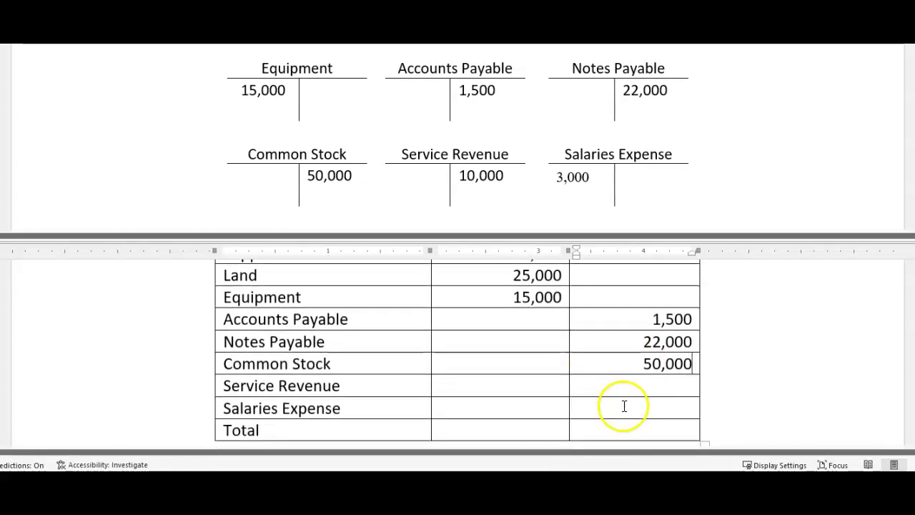
left_click(646, 386)
type("100")
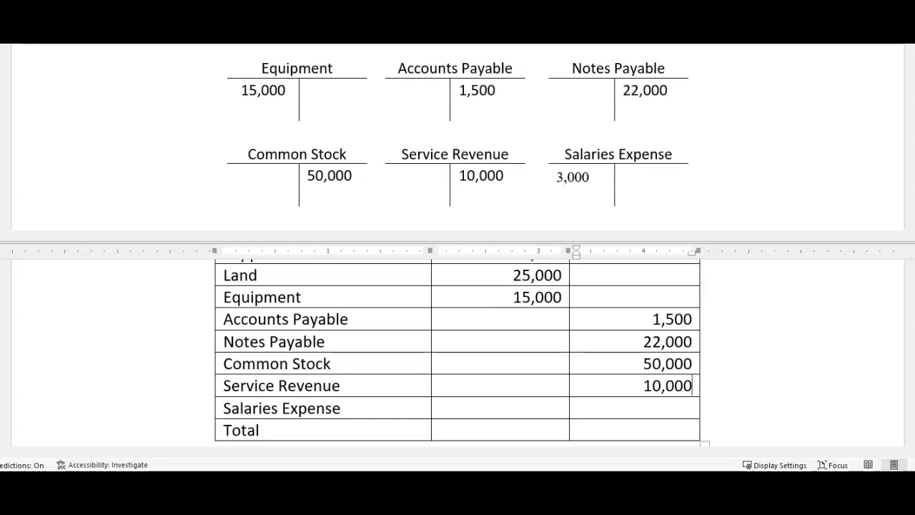
left_click(525, 408)
type("3,000")
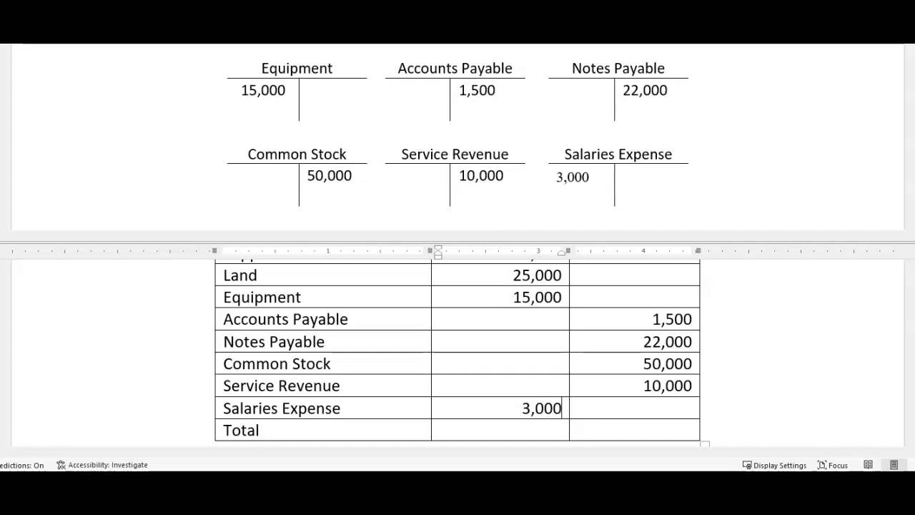
Compare the Cash T-account postings with the Cash debit balance entered in the trial balance
scroll(493, 168, "up", 3)
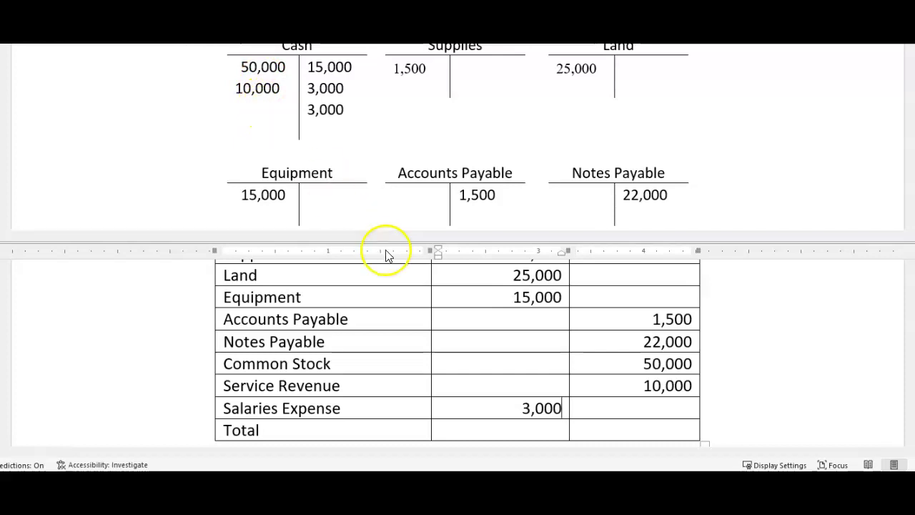
scroll(499, 333, "up", 3)
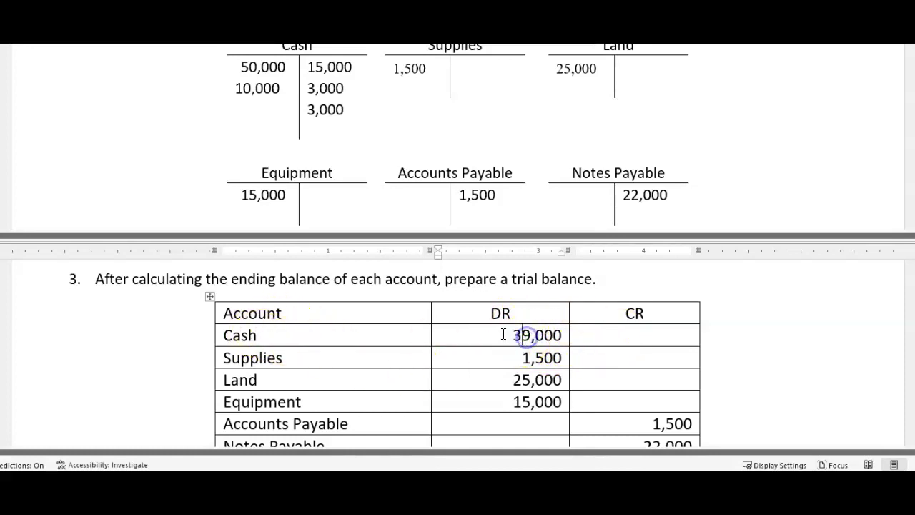
mouse_move(503, 334)
left_mouse_down()
mouse_move(570, 337)
mouse_move(562, 337)
left_mouse_up()
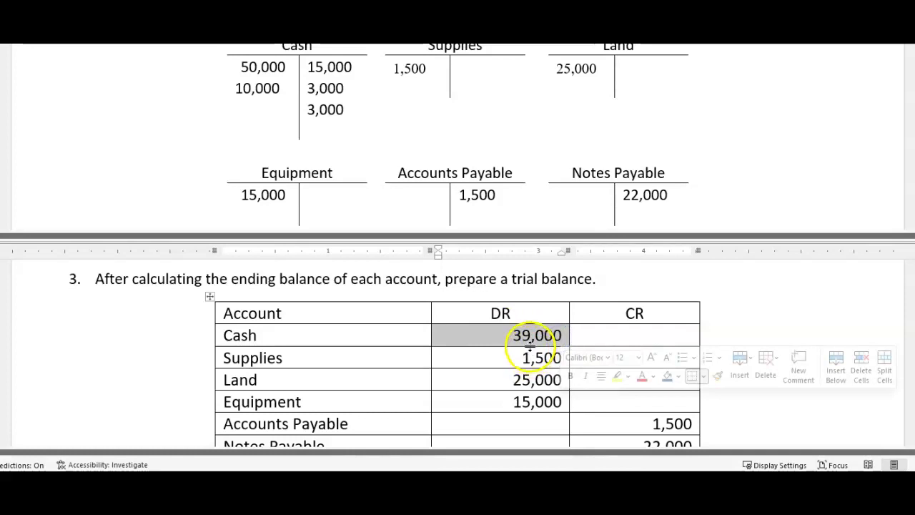
left_click(496, 339)
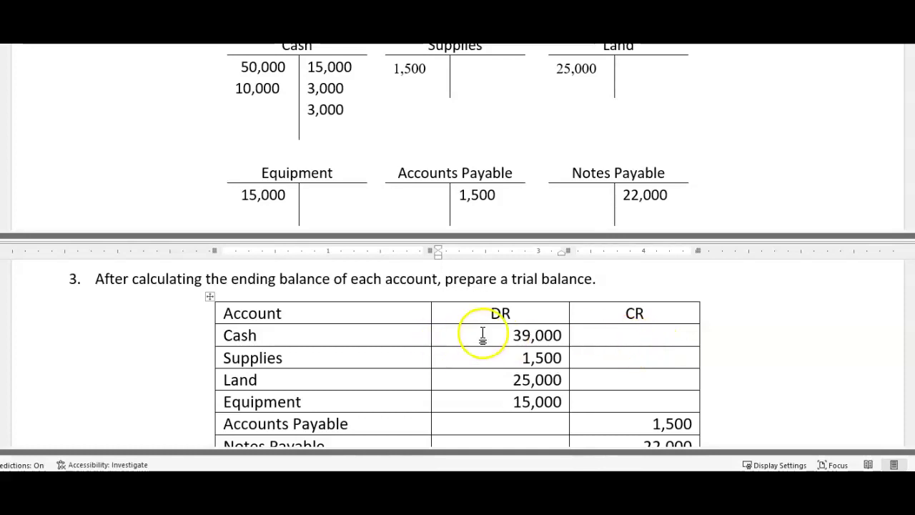
left_click_drag(514, 334, 562, 334)
left_click(521, 337)
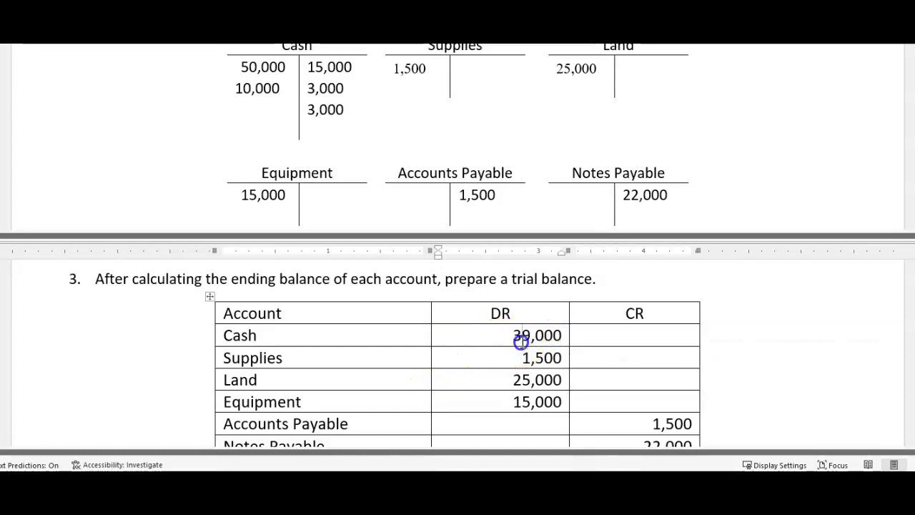
left_click(626, 344)
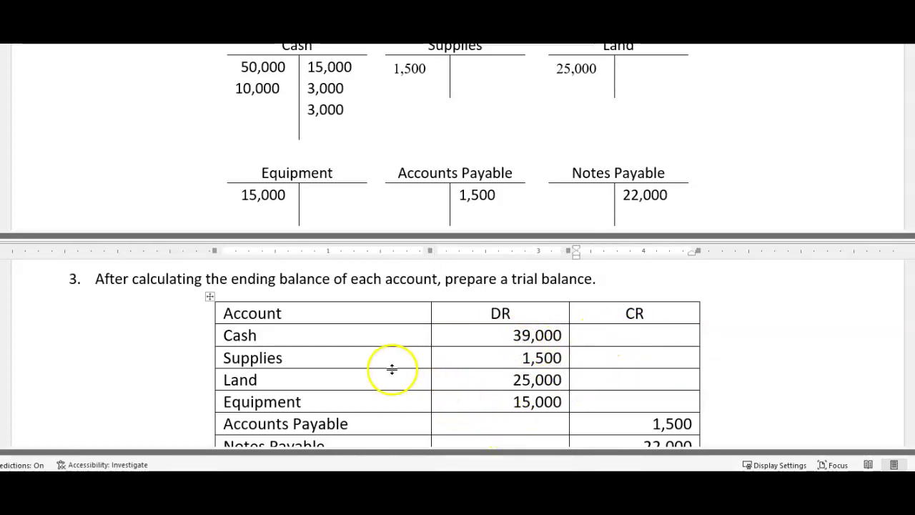
Remove the window split and enter 83,500 in both the DR and CR cells of the Total row
double_click(698, 244)
scroll(453, 278, "down", 4)
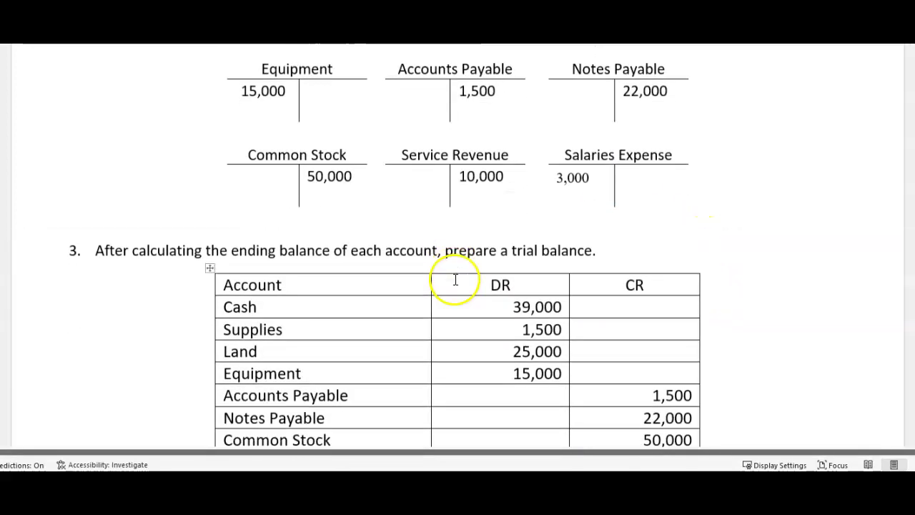
scroll(451, 277, "down", 2)
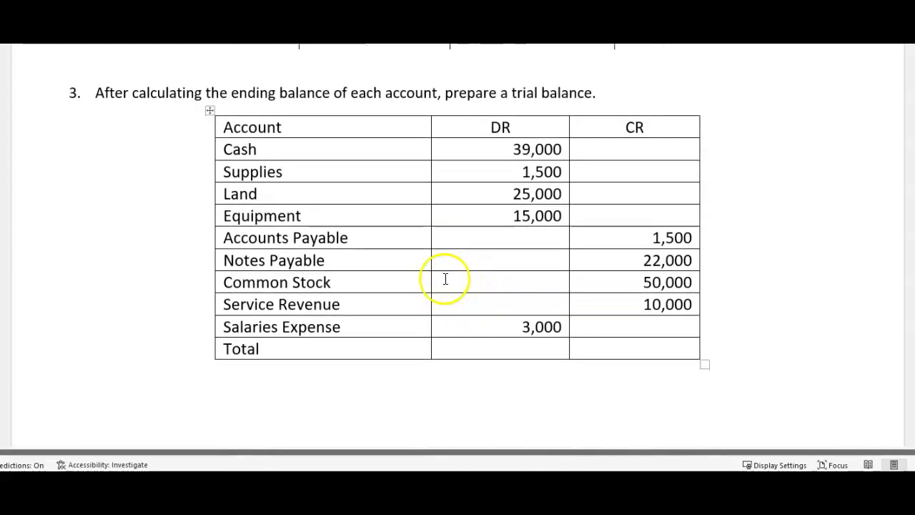
left_click(519, 349)
type("83,500")
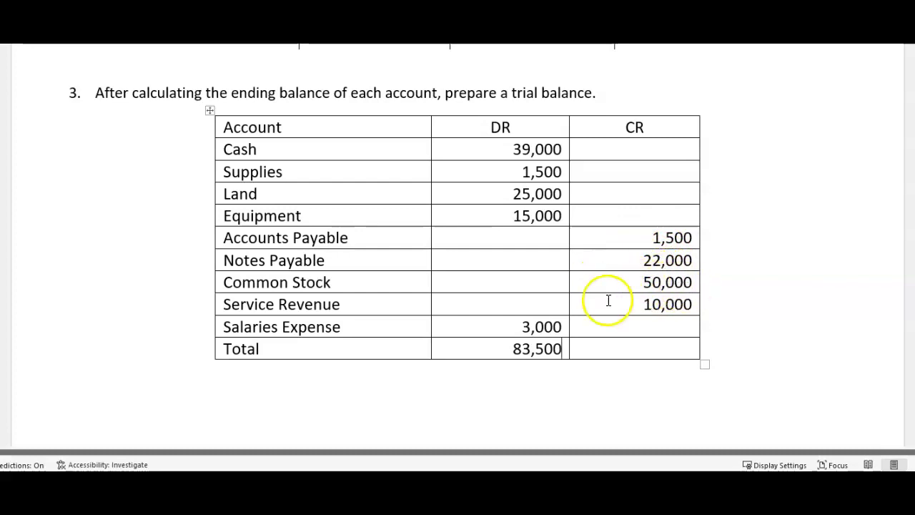
type("83,500")
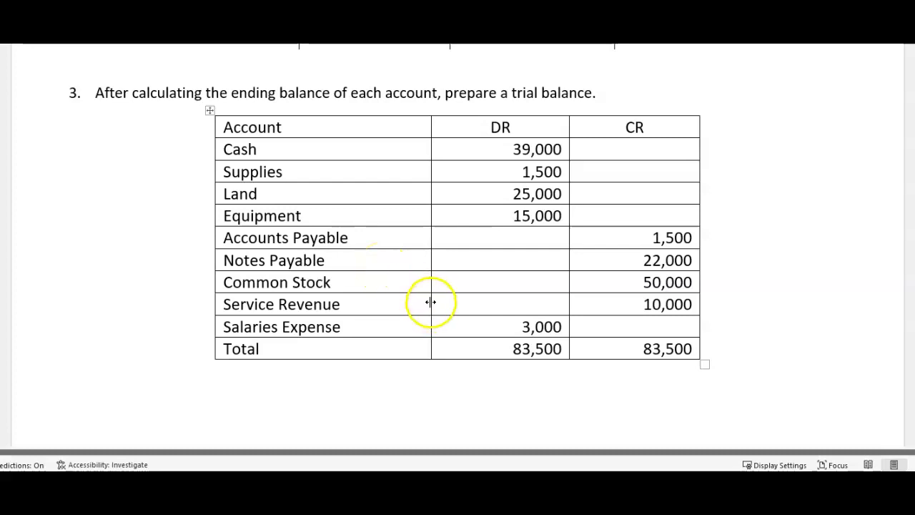
Review the journal entries, the T-accounts and the completed trial balance in sequence
scroll(425, 300, "up", 15)
scroll(540, 248, "up", 1)
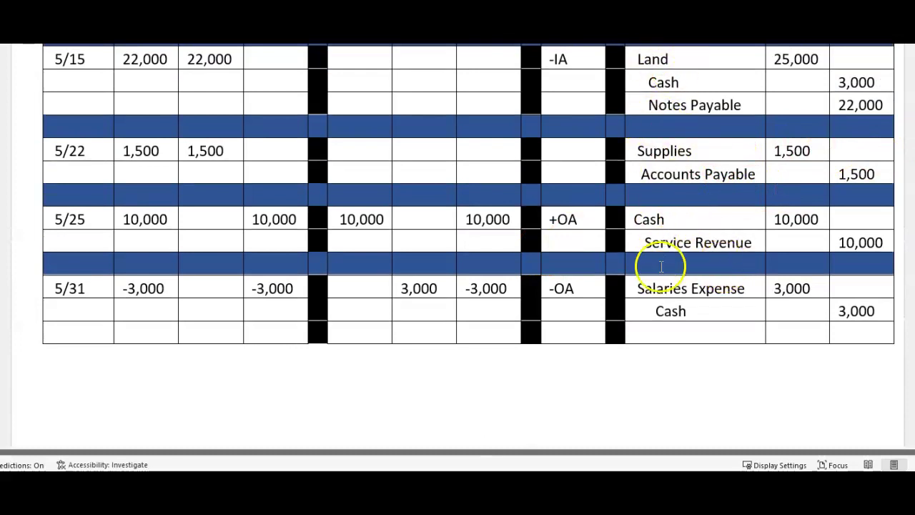
scroll(660, 259, "up", 4)
scroll(674, 248, "up", 1)
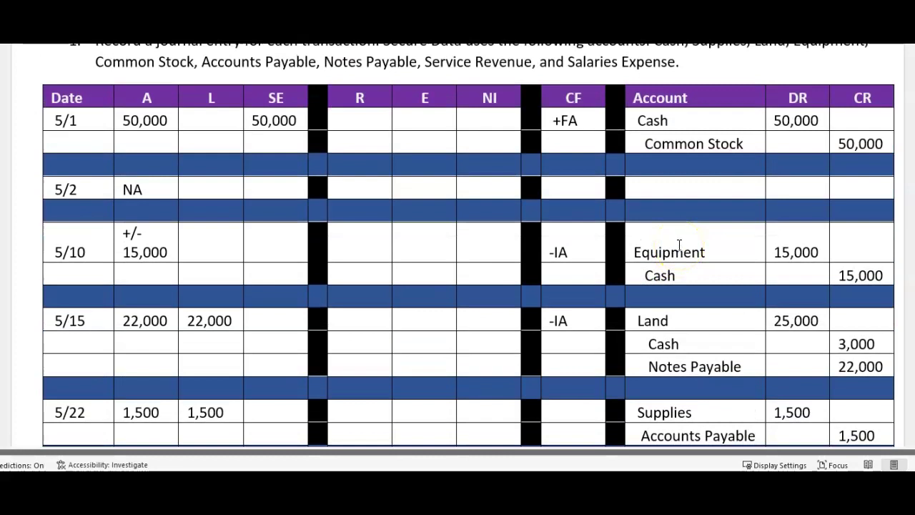
scroll(703, 273, "down", 12)
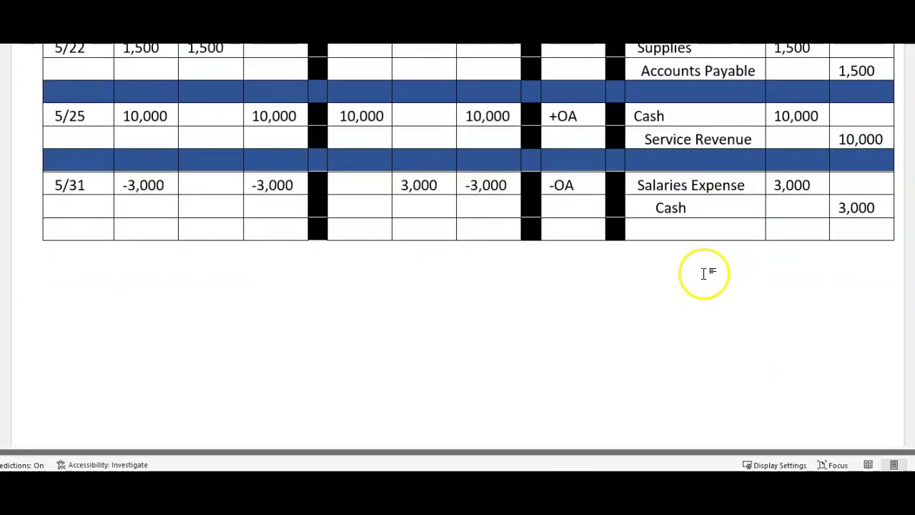
scroll(703, 272, "down", 5)
scroll(453, 255, "down", 7)
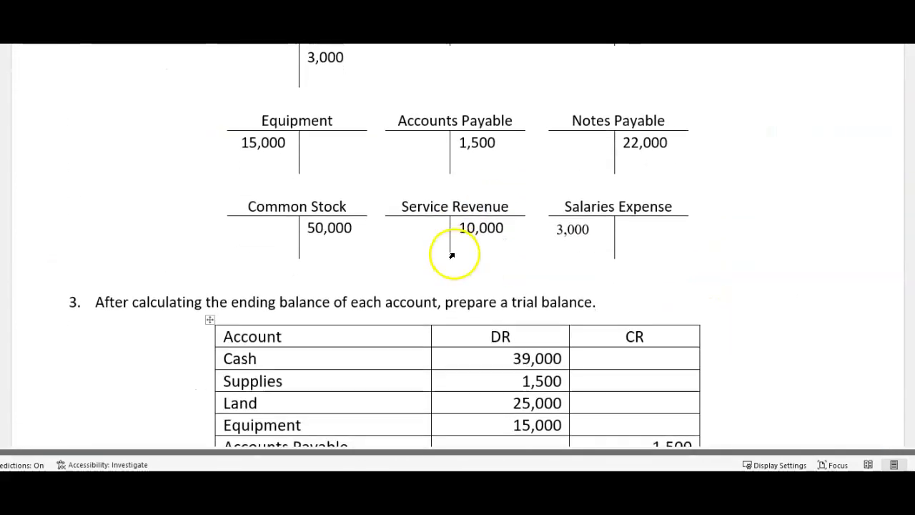
scroll(451, 246, "down", 1)
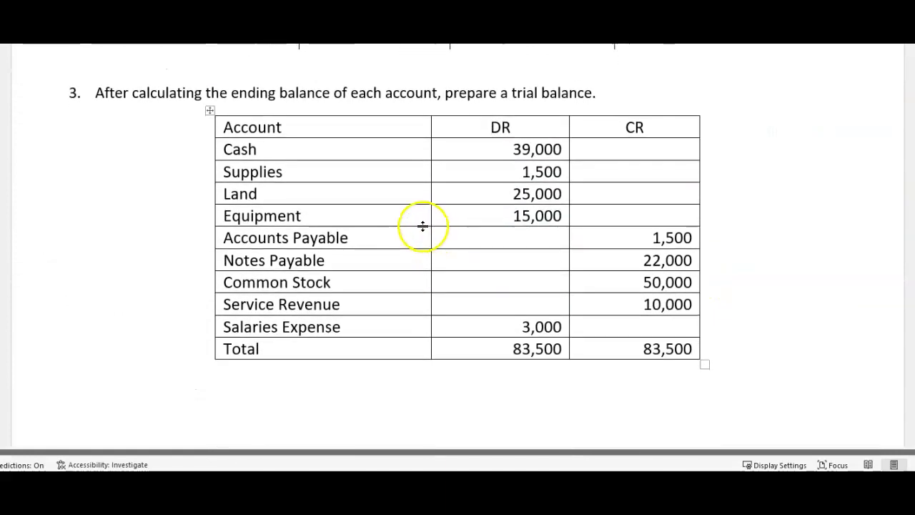